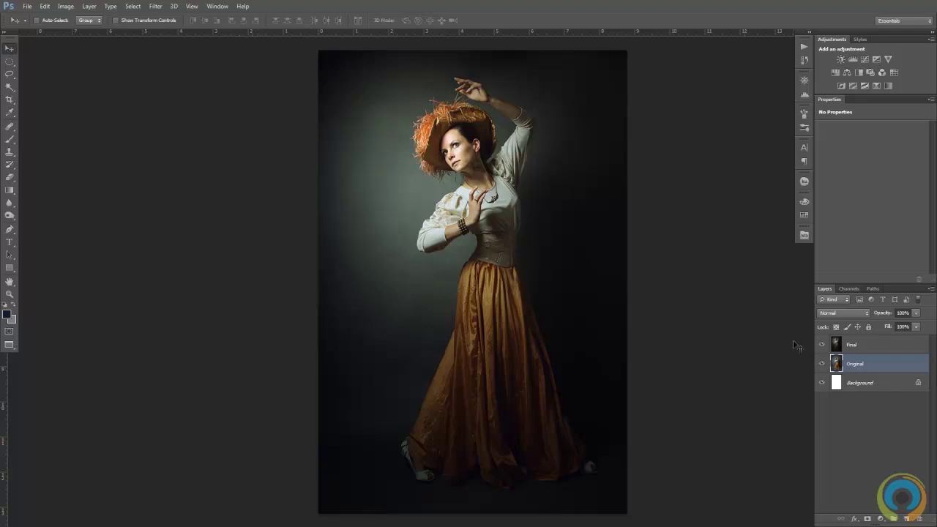
Compare the Final layer with the Original layer beneath it by switching the Final layer's visibility off and on.
{"action": "left_click", "coordinate": [854, 351]}
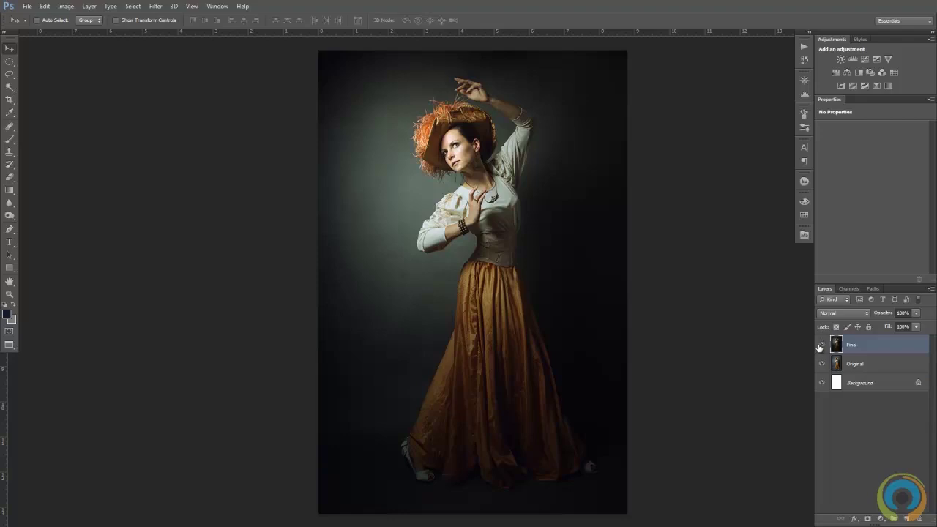
{"action": "left_click", "coordinate": [820, 345]}
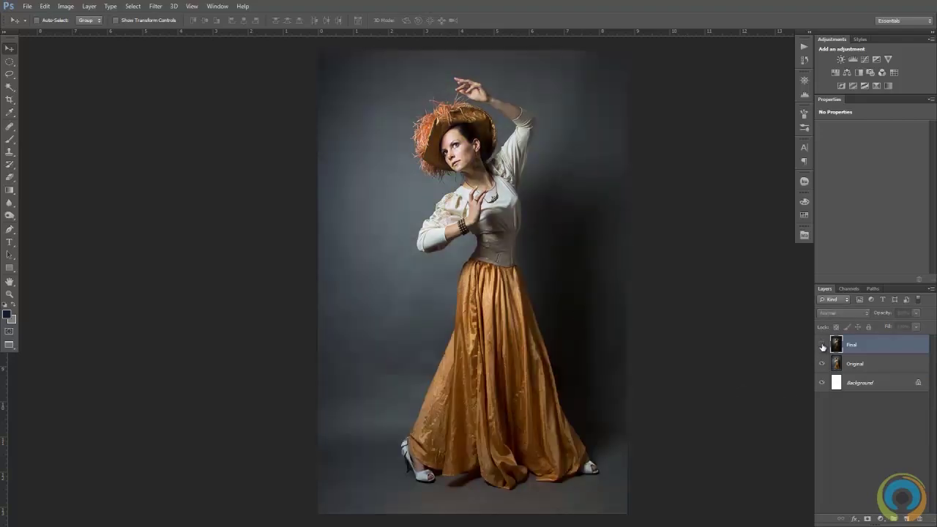
{"action": "left_click", "coordinate": [822, 346]}
{"action": "left_click", "coordinate": [821, 344]}
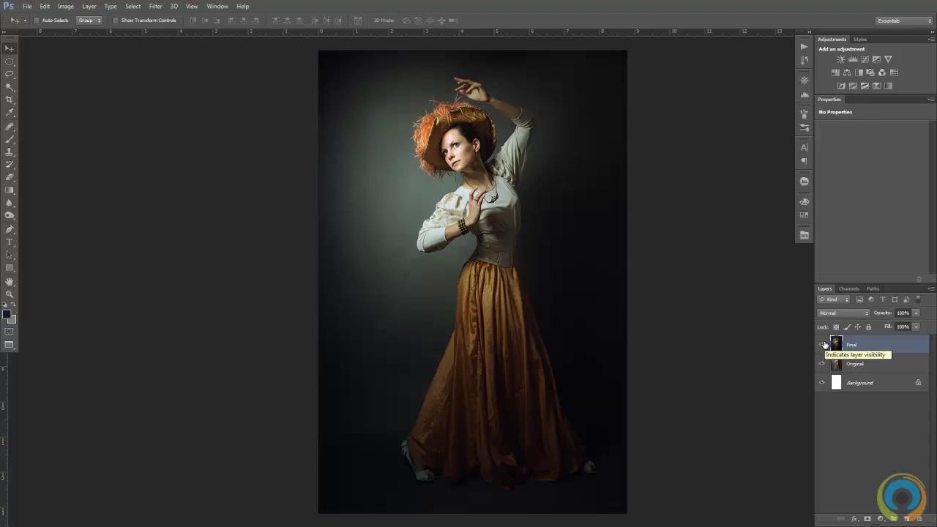
{"action": "left_click", "coordinate": [821, 344]}
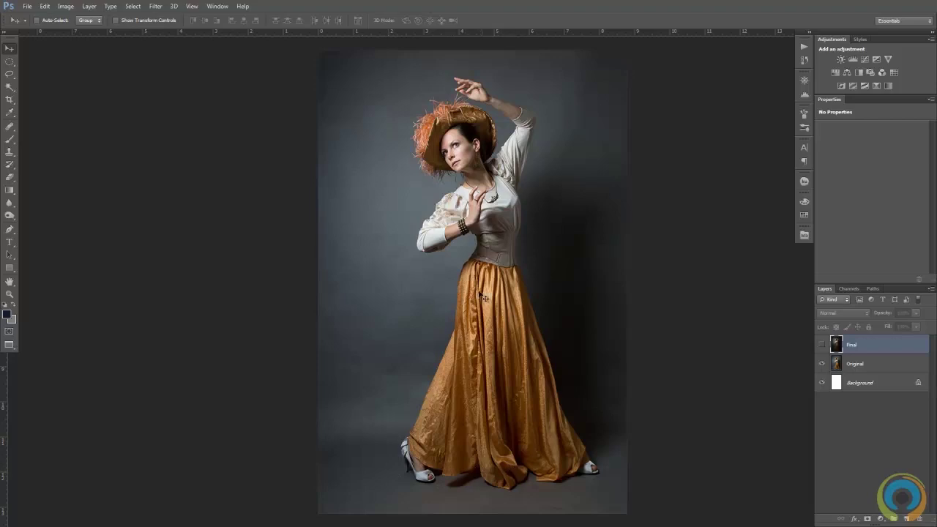
{"action": "left_click", "coordinate": [821, 346]}
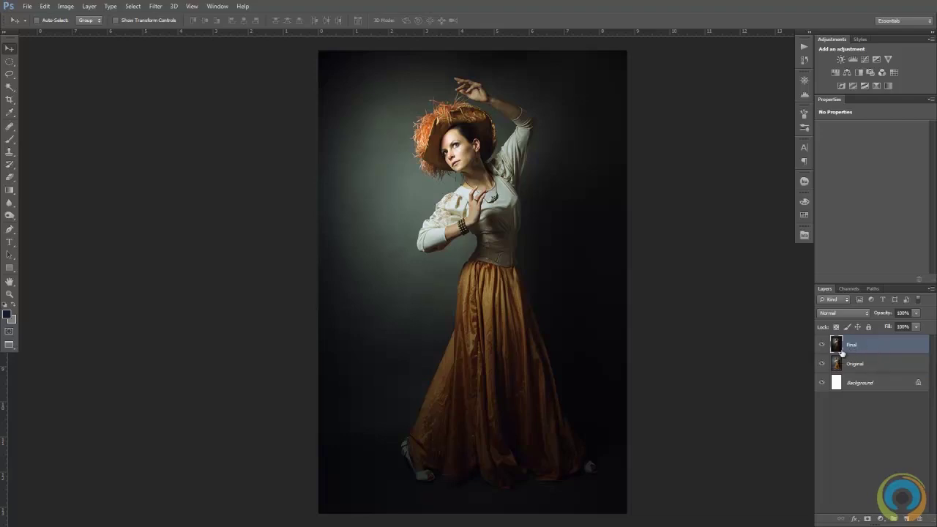
Delete the Final layer so that only the Original photo and the Background remain.
{"action": "key", "text": "Delete"}
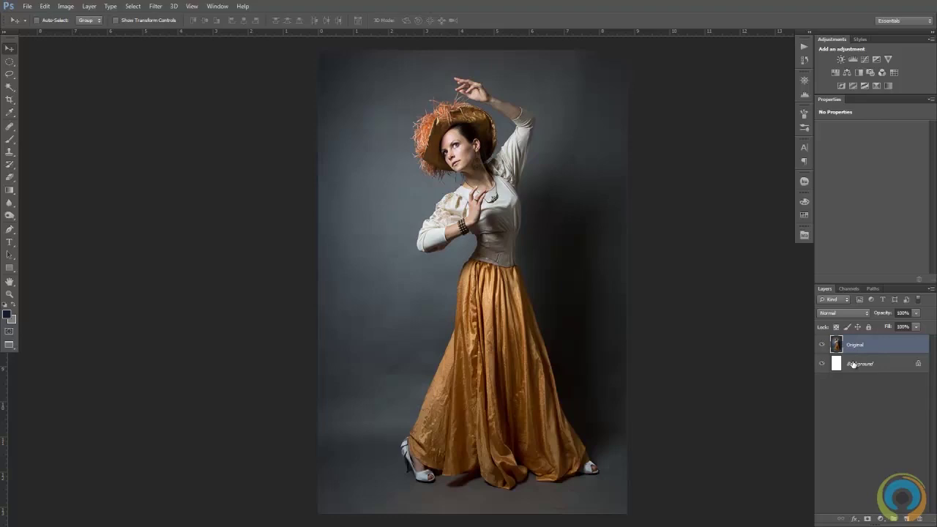
{"action": "left_click", "coordinate": [880, 519]}
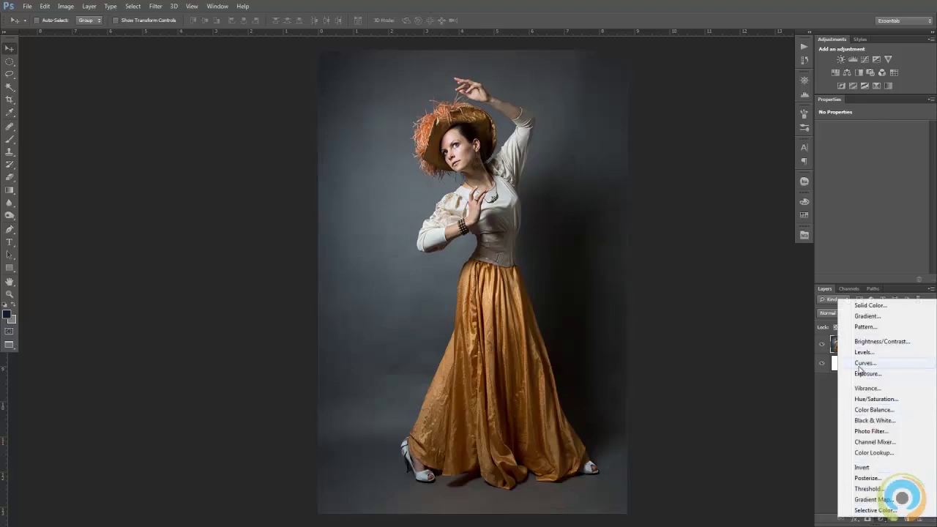
{"action": "left_click", "coordinate": [828, 392]}
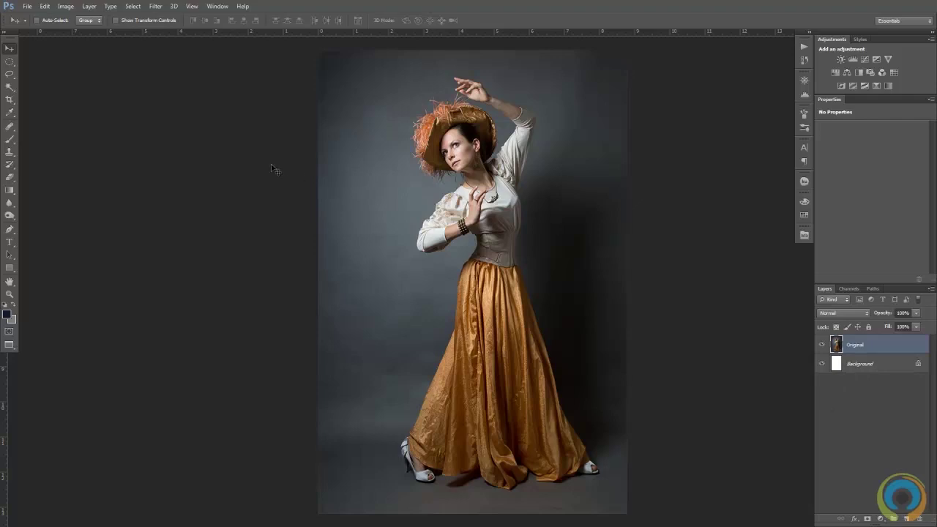
Draw a large elliptical selection around the woman's upper body and the backdrop beside her, and invert the selection.
{"action": "left_click", "coordinate": [9, 63]}
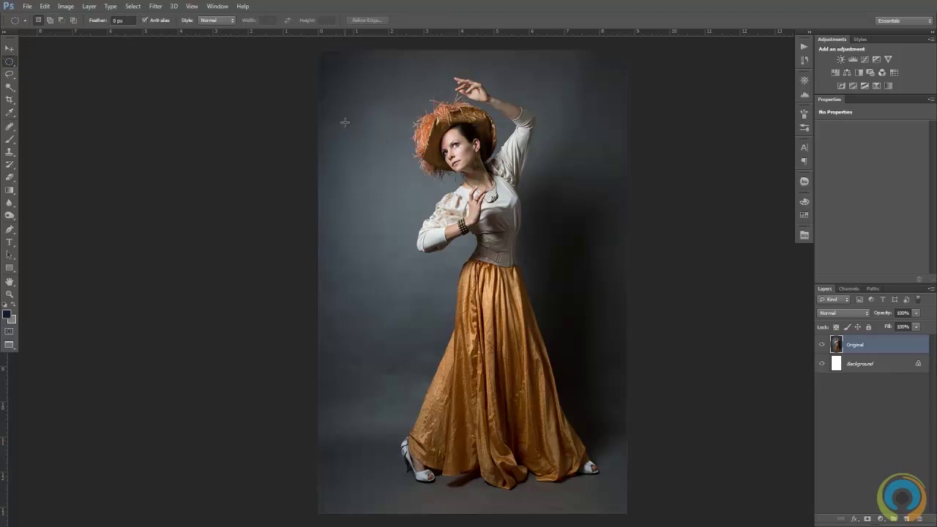
{"action": "left_click_drag", "start_coordinate": [346, 126], "coordinate": [522, 360]}
{"action": "double_click", "coordinate": [117, 20]}
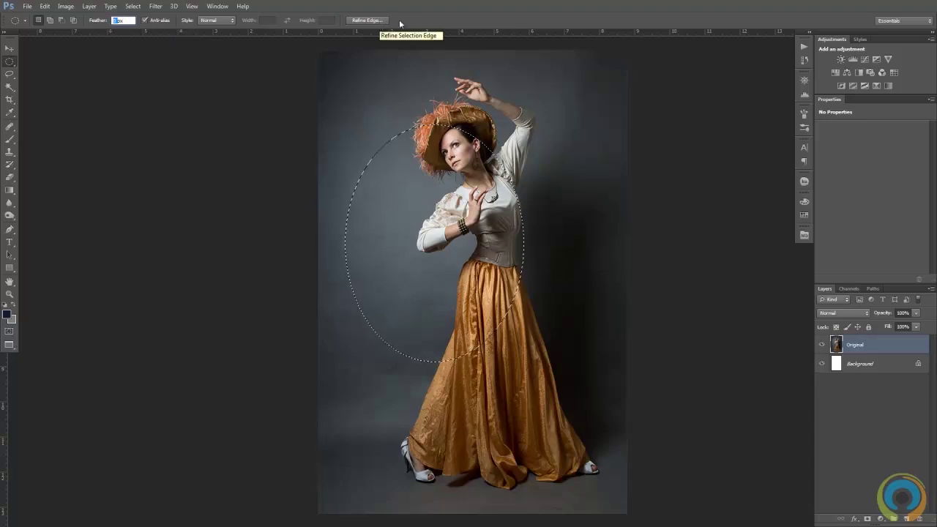
{"action": "key", "text": "Return"}
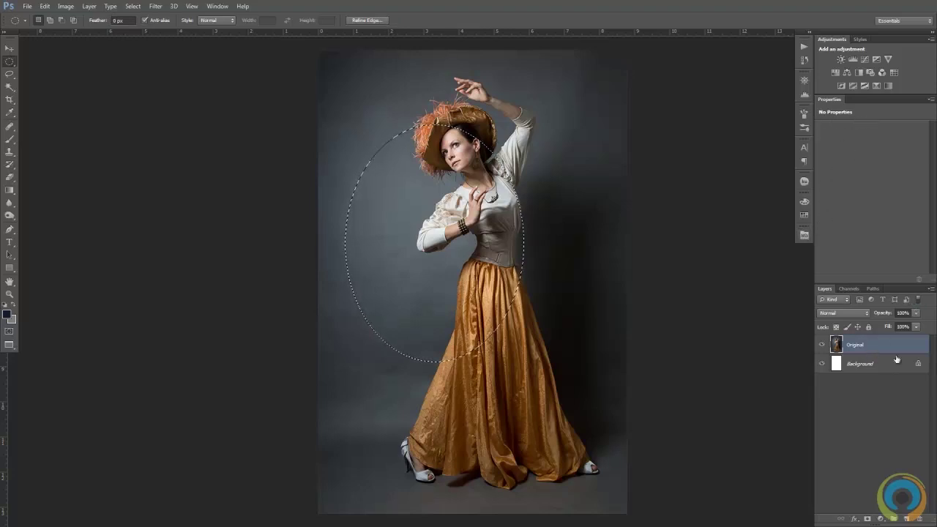
{"action": "left_click", "coordinate": [884, 519]}
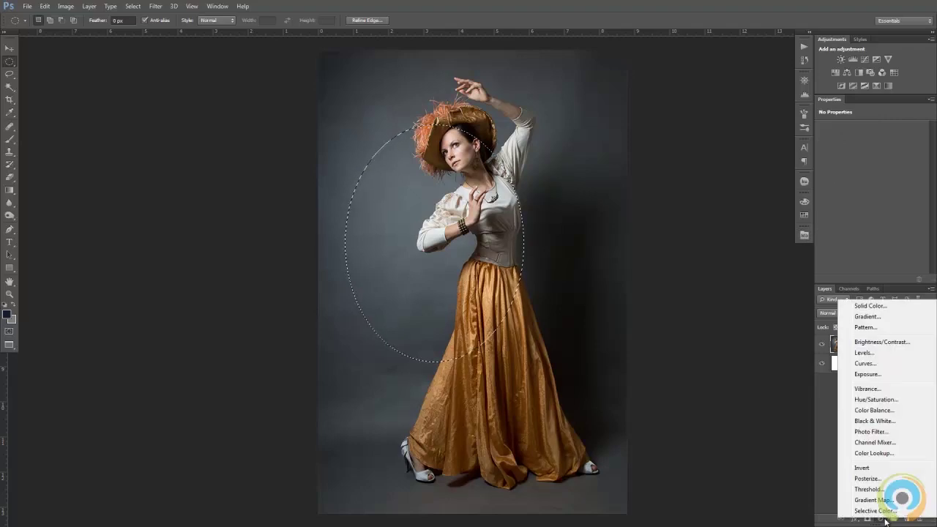
{"action": "left_click", "coordinate": [885, 520]}
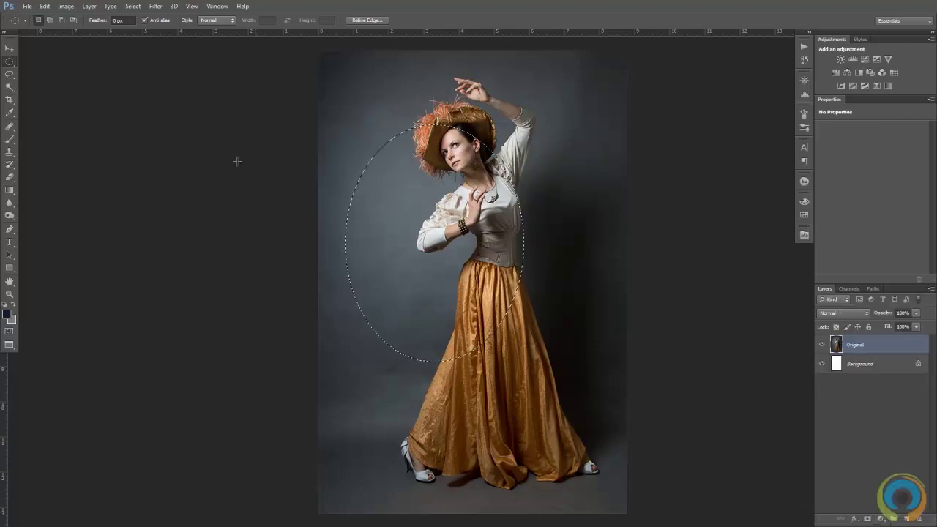
{"action": "left_click", "coordinate": [133, 6]}
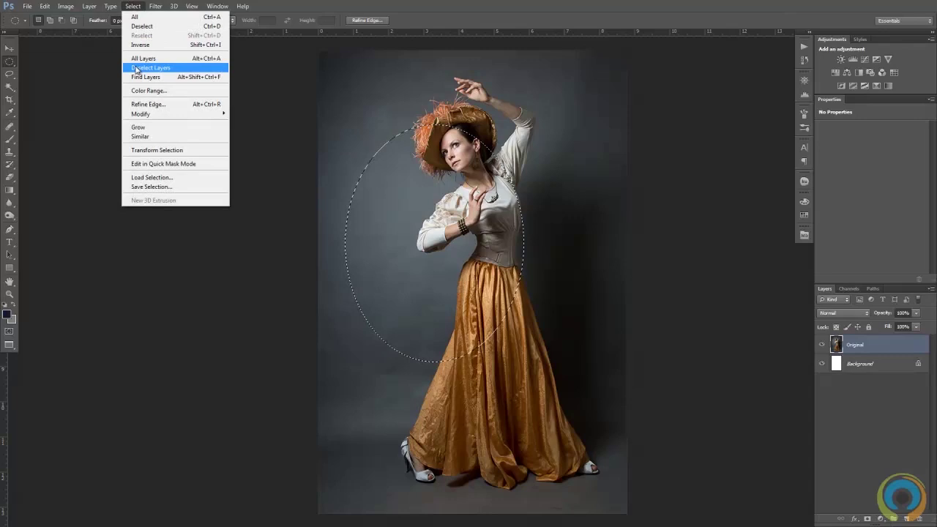
{"action": "left_click", "coordinate": [136, 47]}
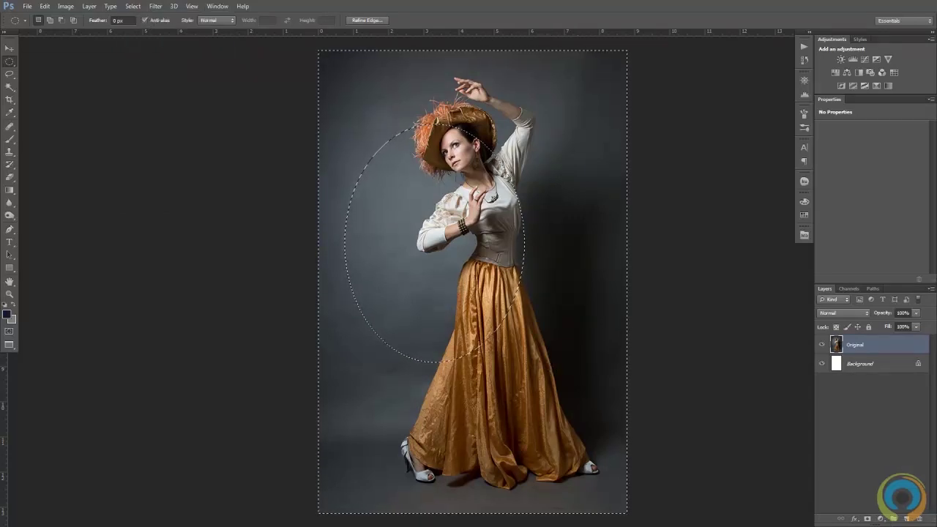
Add a Curves layer masked by the selection and pull its RGB curve down, with a midtone point at input 106, output 75 and a lower shadow point.
{"action": "left_click", "coordinate": [883, 520]}
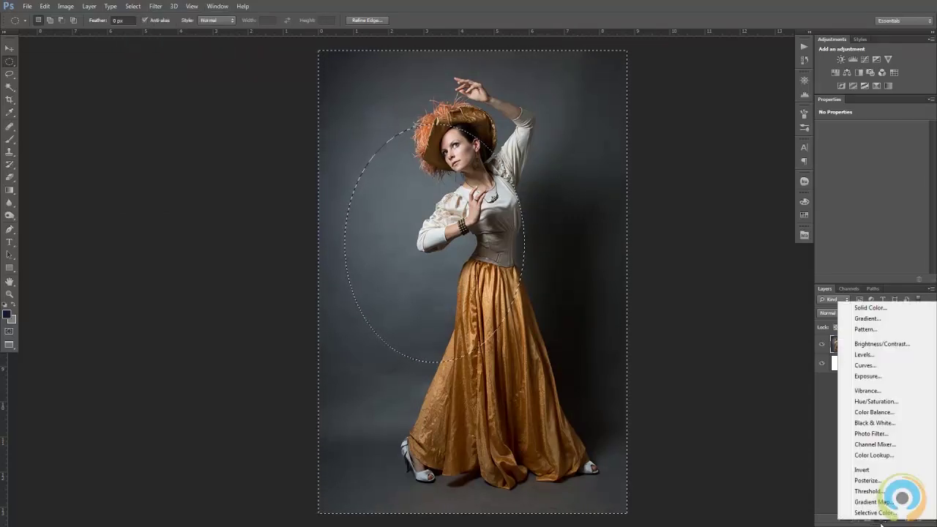
{"action": "left_click", "coordinate": [867, 365]}
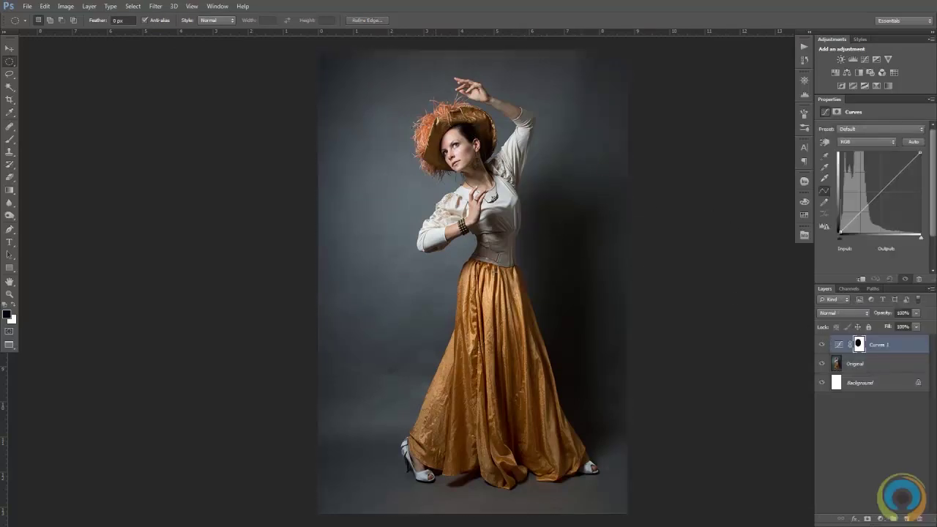
{"action": "left_click_drag", "start_coordinate": [872, 202], "coordinate": [867, 252]}
{"action": "left_click_drag", "start_coordinate": [865, 208], "coordinate": [859, 224]}
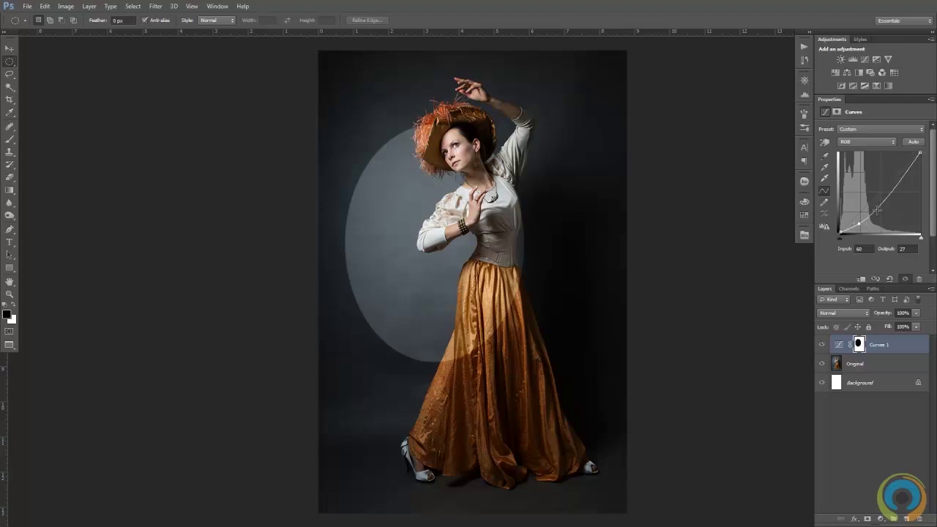
{"action": "left_click", "coordinate": [873, 210]}
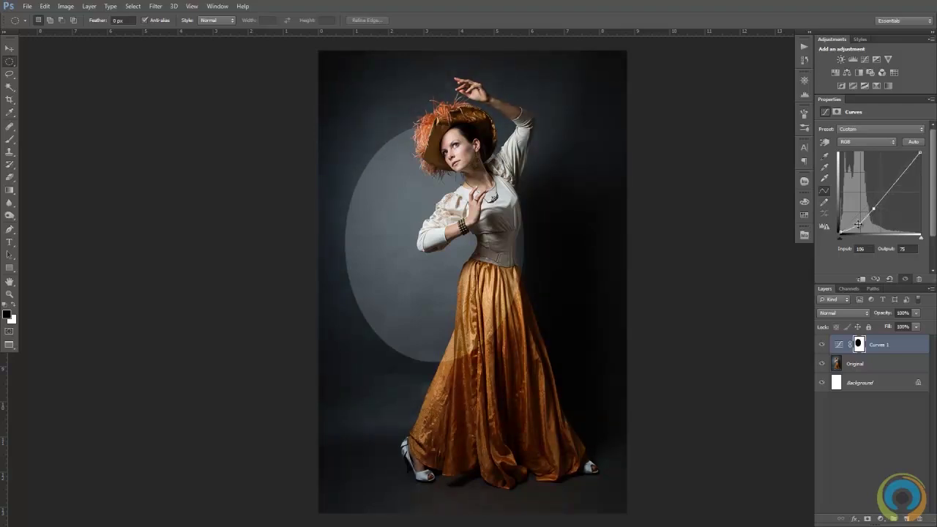
{"action": "left_click_drag", "start_coordinate": [856, 223], "coordinate": [857, 225]}
{"action": "left_click_drag", "start_coordinate": [858, 225], "coordinate": [855, 226]}
Feather the Curves 1 layer mask to 60 px to soften the edge of the darkened area.
{"action": "left_click", "coordinate": [857, 345]}
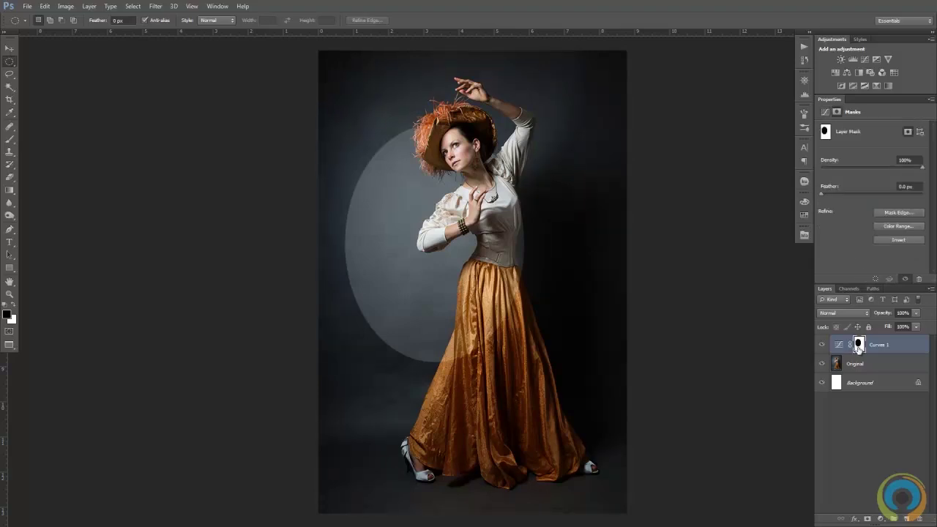
{"action": "left_click_drag", "start_coordinate": [822, 196], "coordinate": [878, 195]}
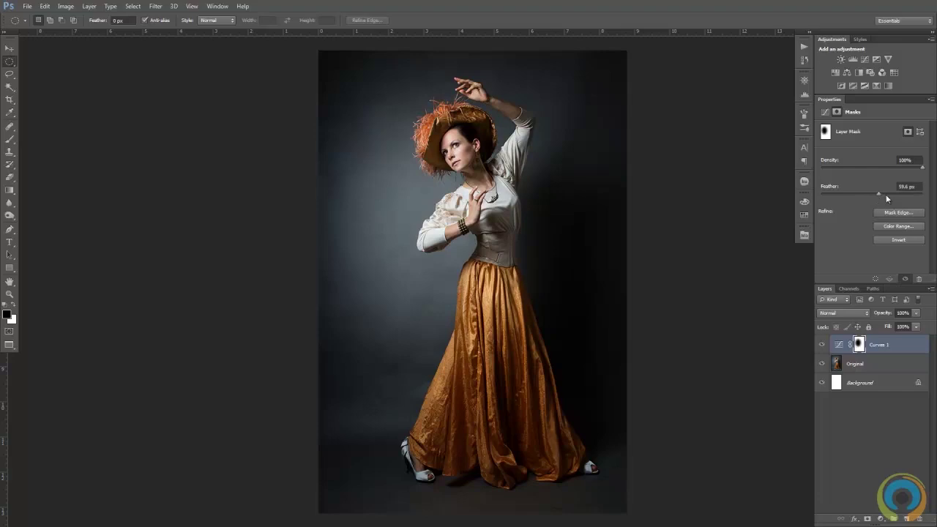
{"action": "left_click_drag", "start_coordinate": [874, 194], "coordinate": [875, 193]}
{"action": "type", "text": "60"}
{"action": "left_click", "coordinate": [877, 366]}
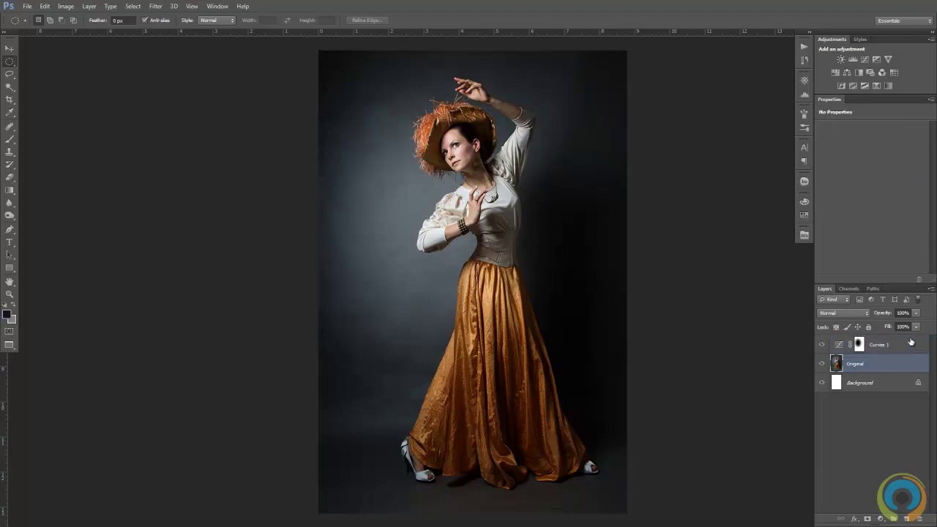
Reduce the Curves 1 layer's opacity slightly and compare the image with and without the layer.
{"action": "left_click", "coordinate": [871, 349]}
{"action": "left_click", "coordinate": [820, 345]}
{"action": "left_click", "coordinate": [821, 346]}
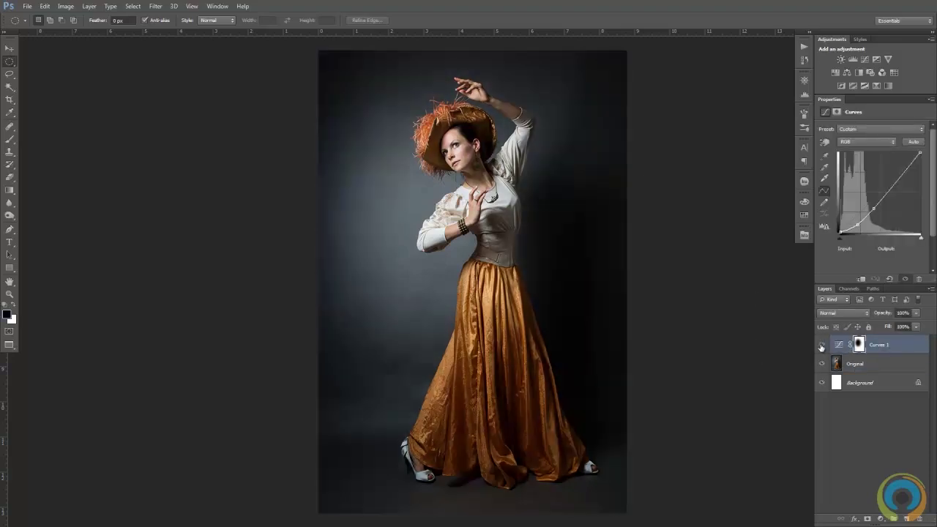
{"action": "left_click", "coordinate": [905, 313]}
{"action": "type", "text": "50"}
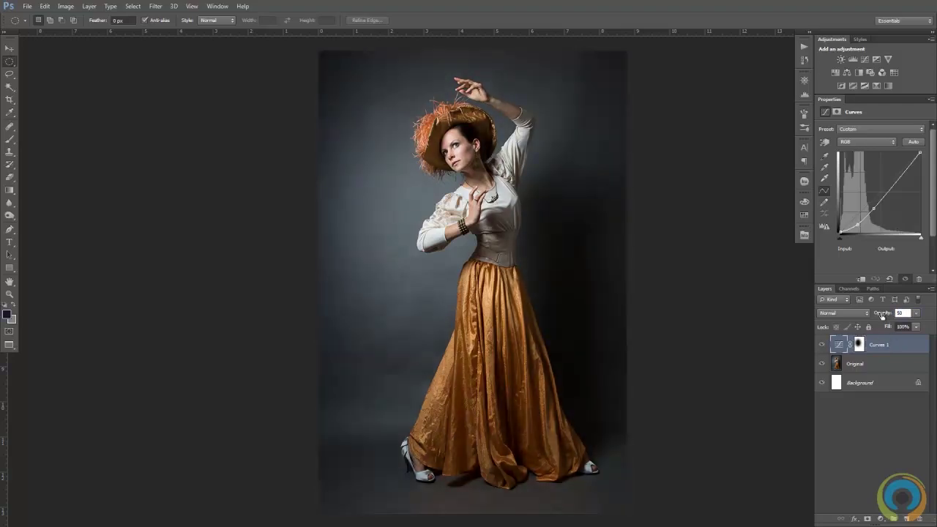
{"action": "left_click", "coordinate": [901, 314]}
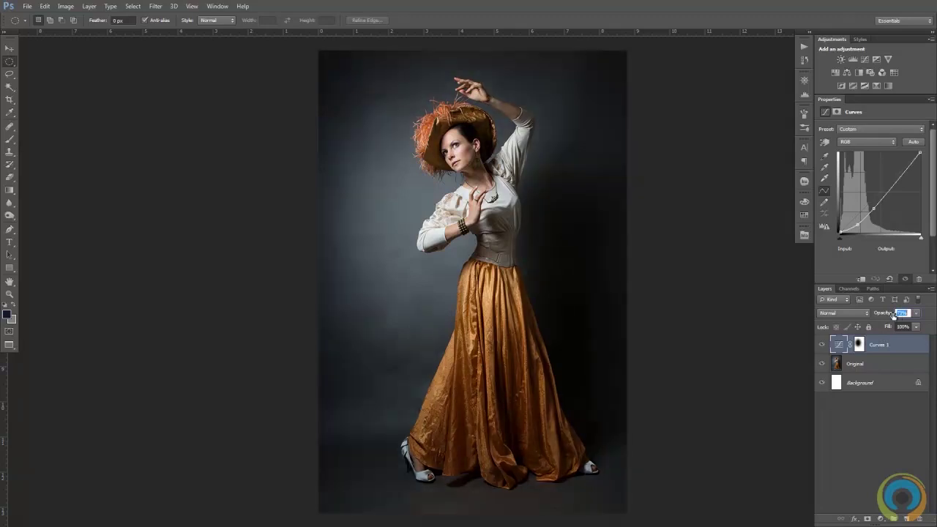
{"action": "left_click", "coordinate": [820, 346]}
{"action": "left_click", "coordinate": [819, 347]}
Add a second Curves layer with its black point at input 9, output 0 and a highlight point at input 194, output 209.
{"action": "left_click", "coordinate": [880, 519]}
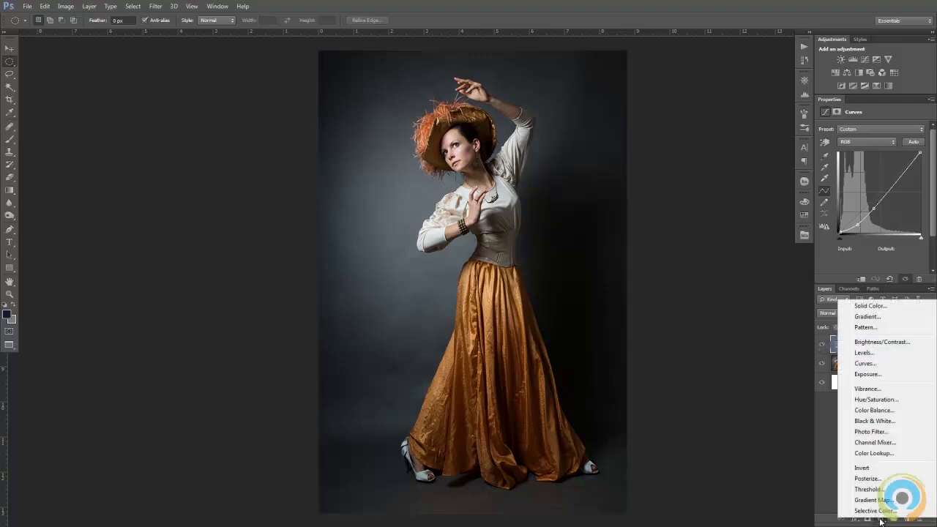
{"action": "left_click", "coordinate": [864, 363]}
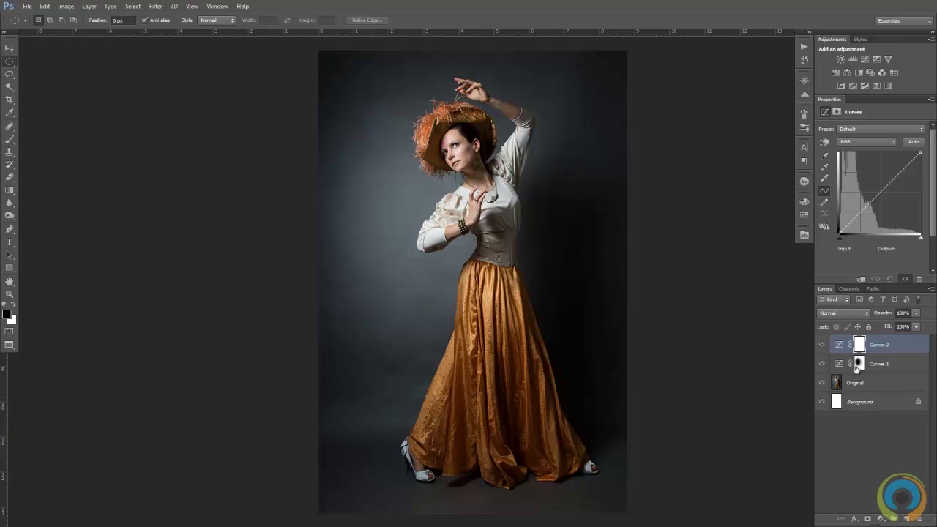
{"action": "left_click", "coordinate": [897, 365]}
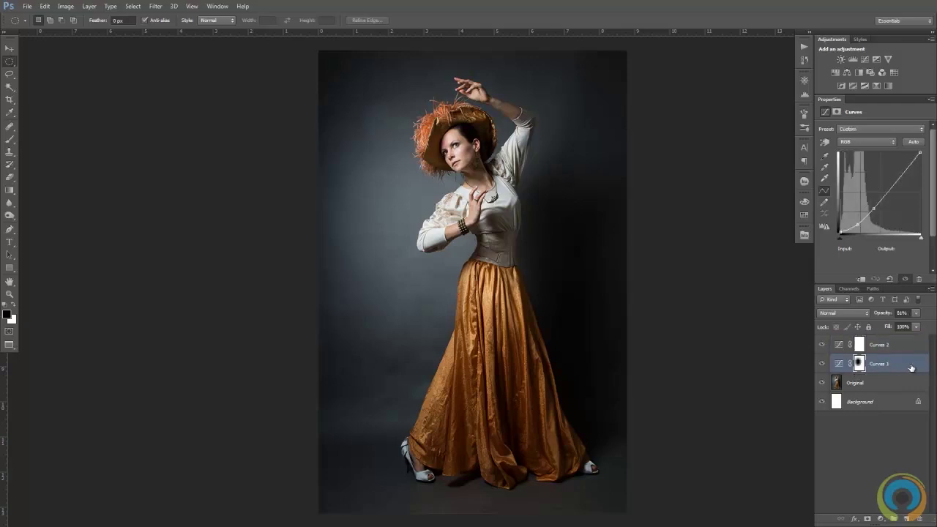
{"action": "left_click", "coordinate": [889, 349]}
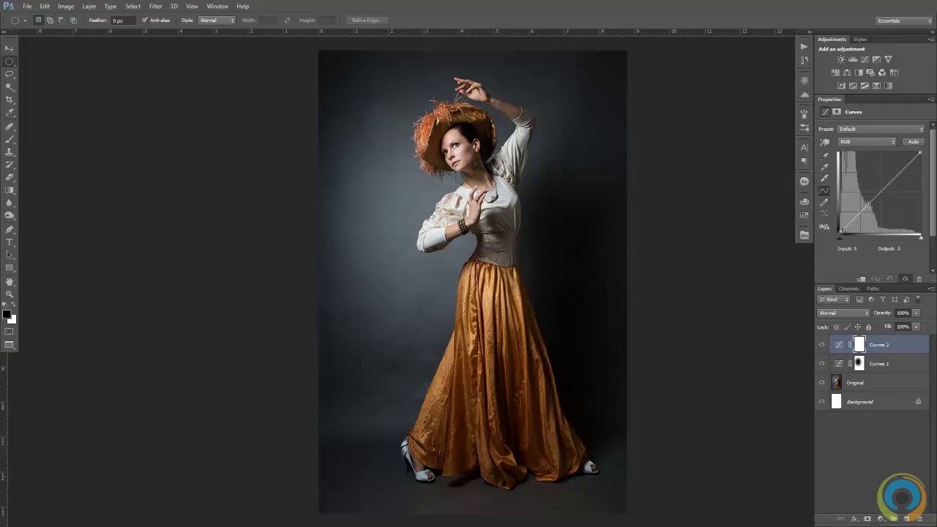
{"action": "left_click", "coordinate": [840, 233]}
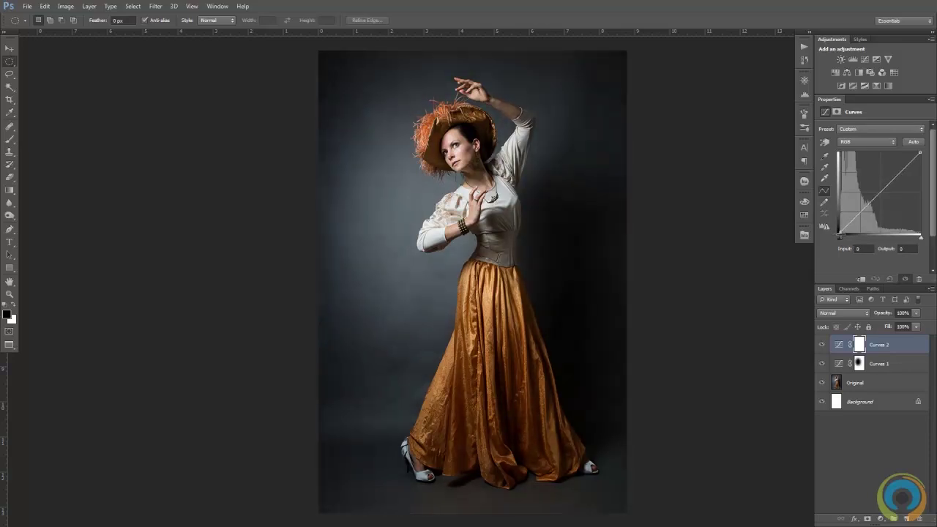
{"action": "left_click_drag", "start_coordinate": [840, 235], "coordinate": [841, 234]}
{"action": "left_click_drag", "start_coordinate": [841, 232], "coordinate": [842, 233]}
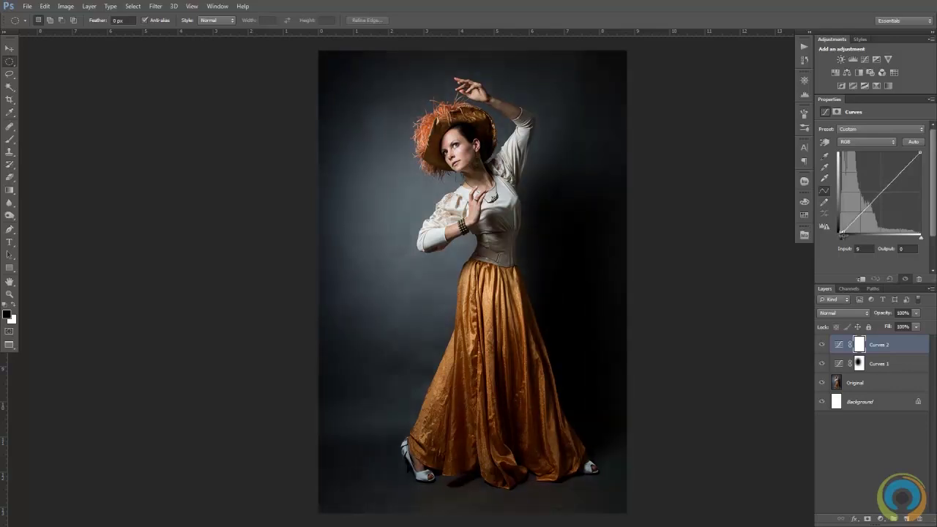
{"action": "left_click_drag", "start_coordinate": [915, 158], "coordinate": [900, 166]}
Compare the image with and without the Curves 2 layer and set that layer's opacity to 80%.
{"action": "left_click", "coordinate": [821, 345]}
{"action": "left_click", "coordinate": [821, 344]}
{"action": "left_click", "coordinate": [821, 344]}
{"action": "left_click", "coordinate": [821, 344]}
{"action": "left_click", "coordinate": [821, 345]}
{"action": "left_click", "coordinate": [821, 344]}
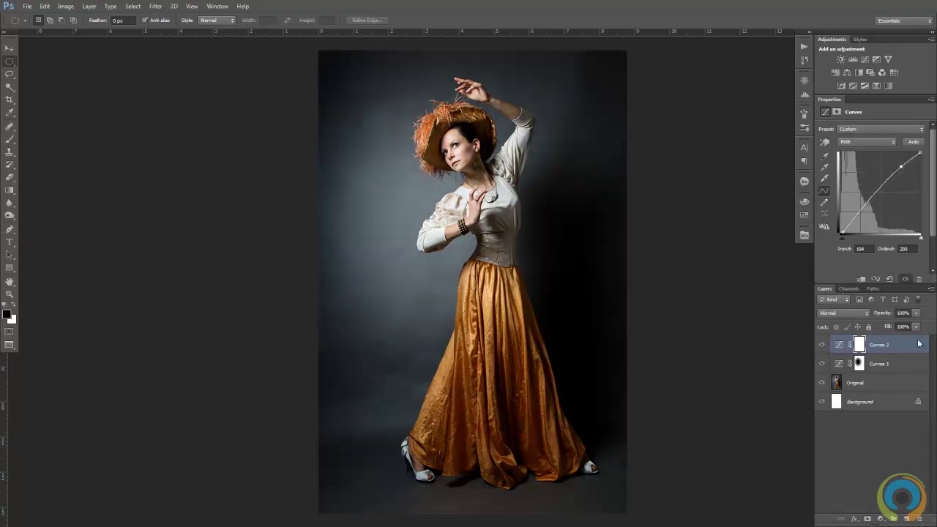
{"action": "left_click", "coordinate": [908, 312]}
{"action": "type", "text": "80"}
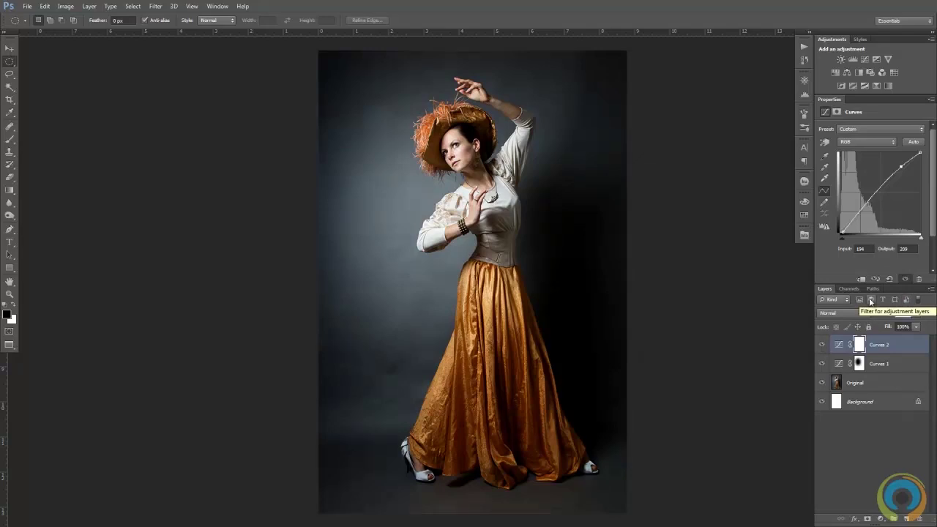
{"action": "left_click", "coordinate": [821, 344]}
{"action": "left_click", "coordinate": [821, 344]}
{"action": "left_click", "coordinate": [821, 344]}
{"action": "left_click", "coordinate": [821, 344]}
{"action": "left_click", "coordinate": [902, 312]}
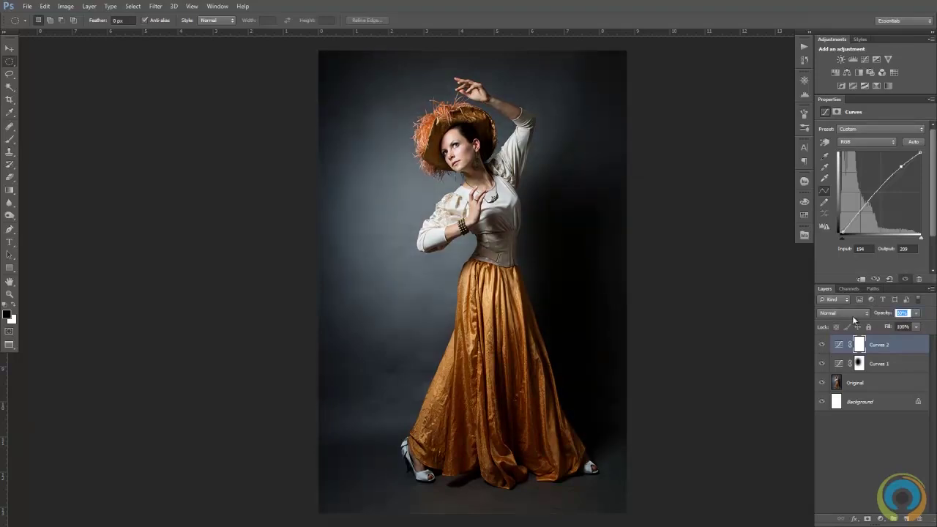
Check the Curves 2 effect by toggling its visibility, and add a new empty layer above it.
{"action": "left_click", "coordinate": [887, 358]}
{"action": "left_click", "coordinate": [875, 344]}
{"action": "left_click", "coordinate": [821, 344]}
{"action": "left_click", "coordinate": [821, 344]}
{"action": "left_click", "coordinate": [907, 517]}
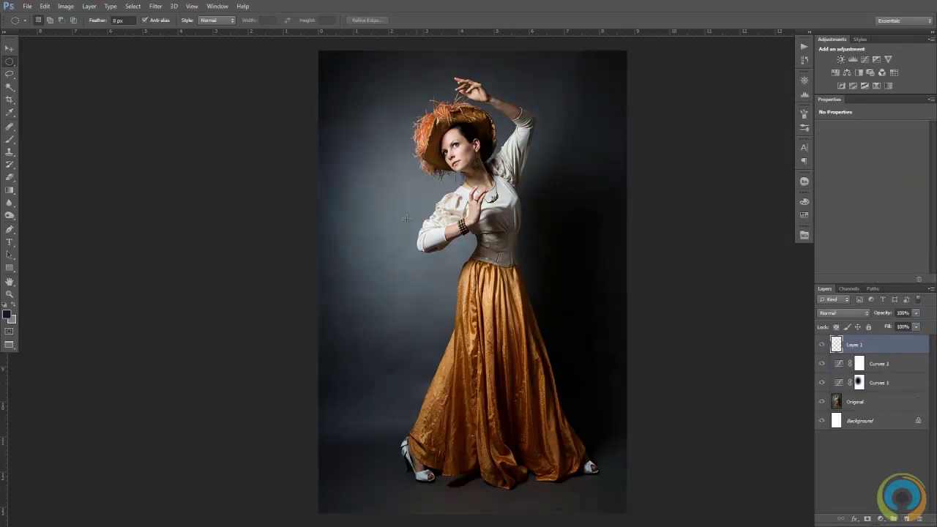
Fill Layer 1 with a merged copy of the image using Apply Image with Normal blending at 100% opacity.
{"action": "left_click", "coordinate": [65, 6]}
{"action": "left_click", "coordinate": [77, 146]}
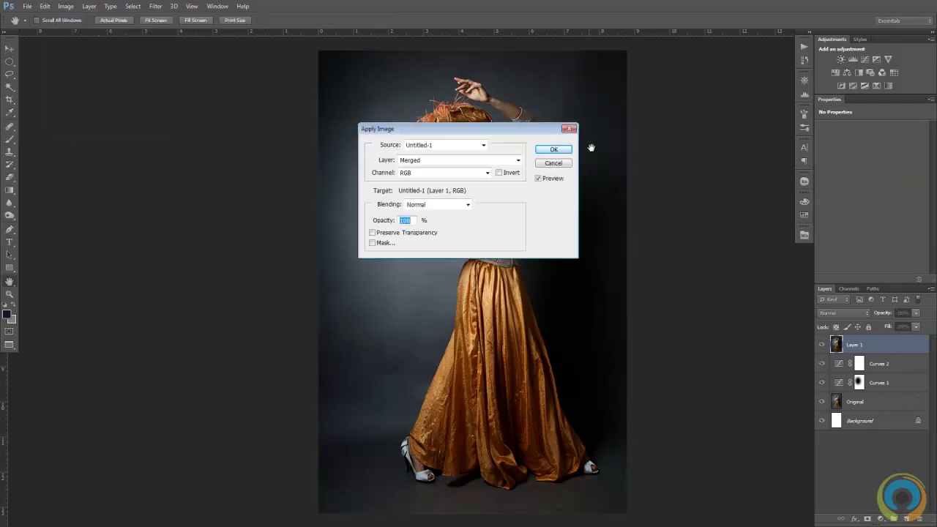
{"action": "left_click", "coordinate": [554, 150]}
Compare the merged Layer 1 with the Original and Curves layers beneath it by toggling its visibility.
{"action": "left_click", "coordinate": [894, 363]}
{"action": "left_click", "coordinate": [893, 351]}
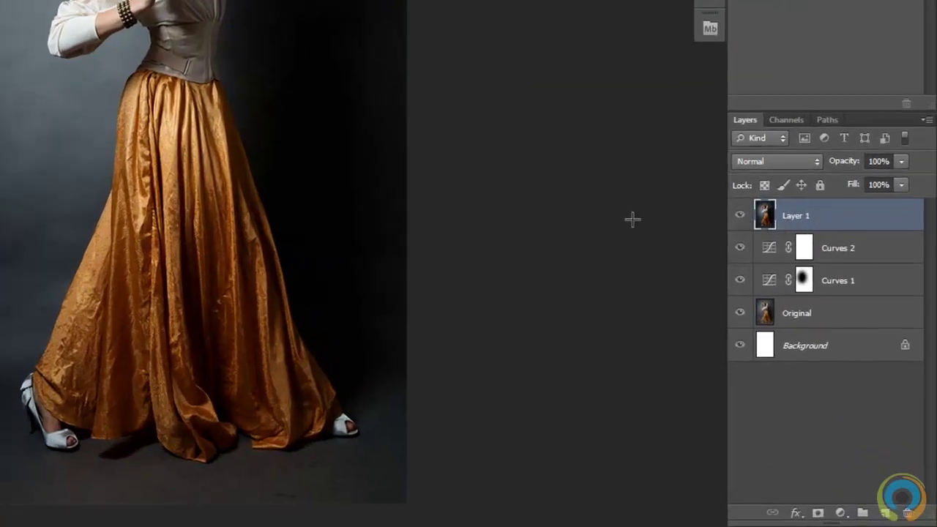
{"action": "left_click", "coordinate": [852, 319]}
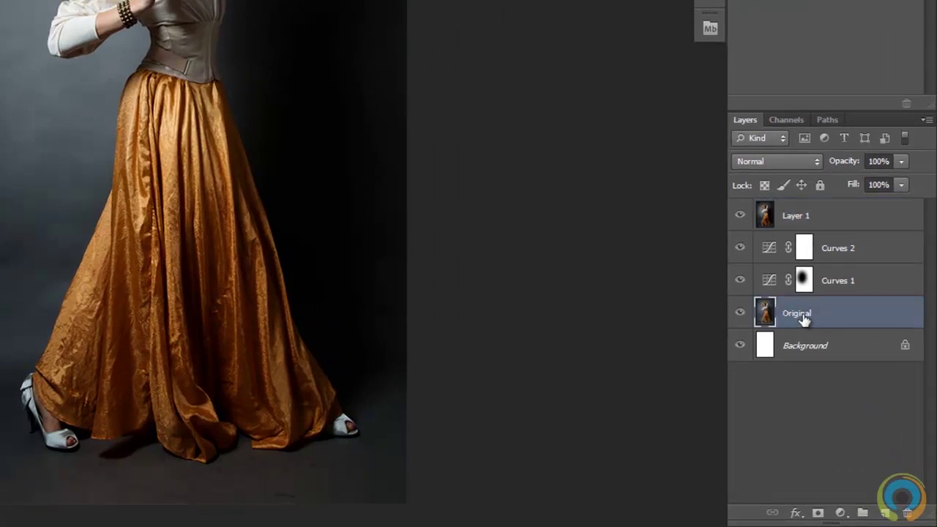
{"action": "left_click", "coordinate": [831, 220]}
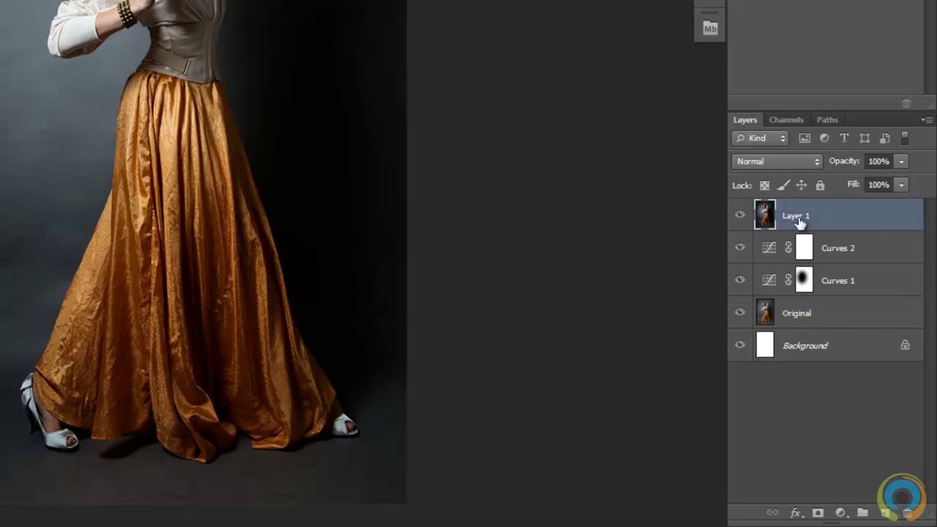
{"action": "left_click", "coordinate": [740, 215]}
{"action": "left_click", "coordinate": [739, 215]}
{"action": "left_click", "coordinate": [841, 251]}
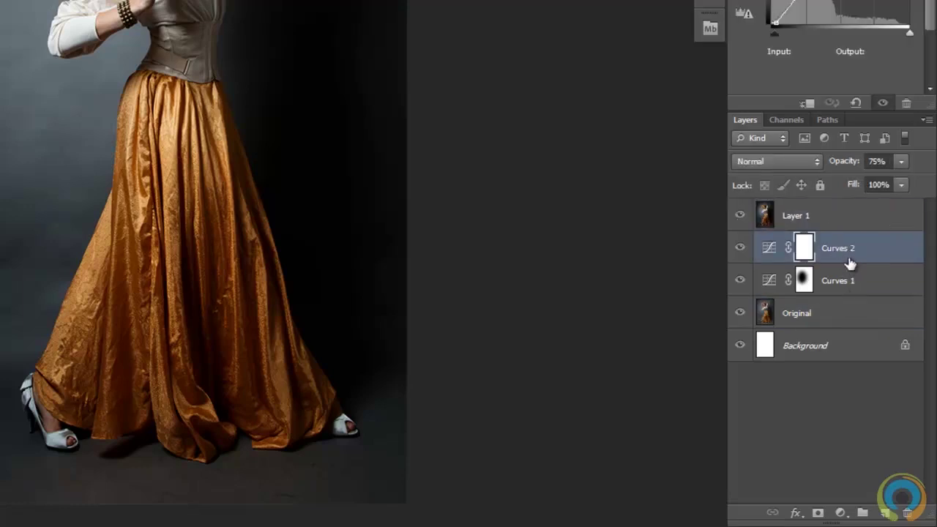
{"action": "left_click", "coordinate": [740, 216]}
{"action": "left_click", "coordinate": [821, 221]}
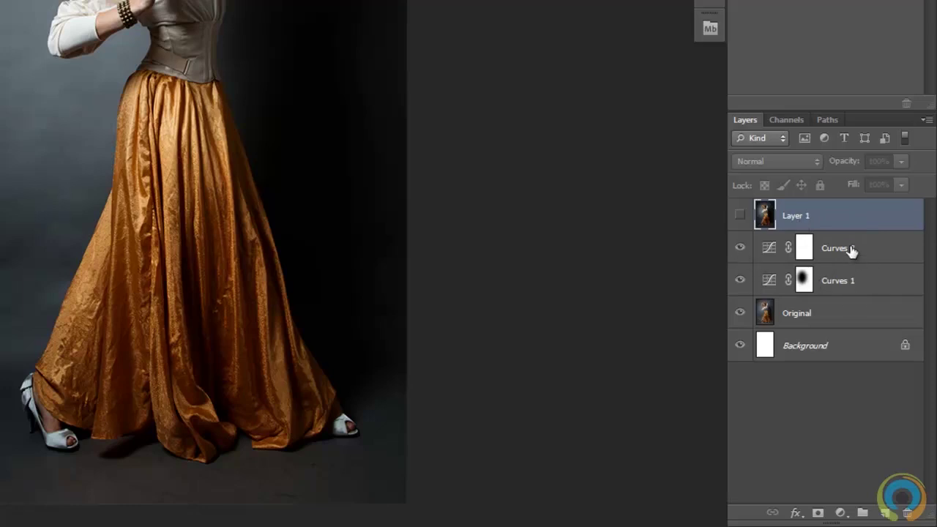
{"action": "left_click", "coordinate": [739, 215]}
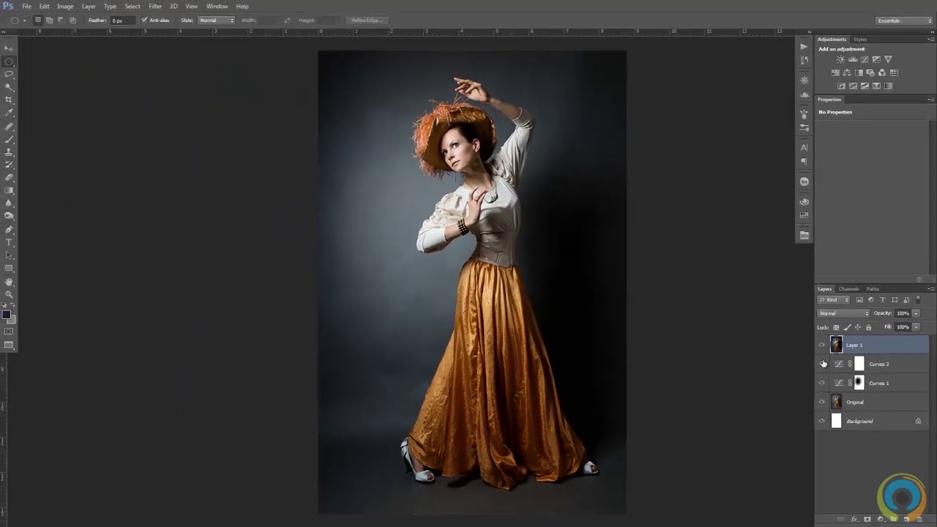
Open the Lighting Effects filter on Layer 1 and delete the second spot light and the infinite light, keeping only Spot Light 2.
{"action": "key", "text": "z"}
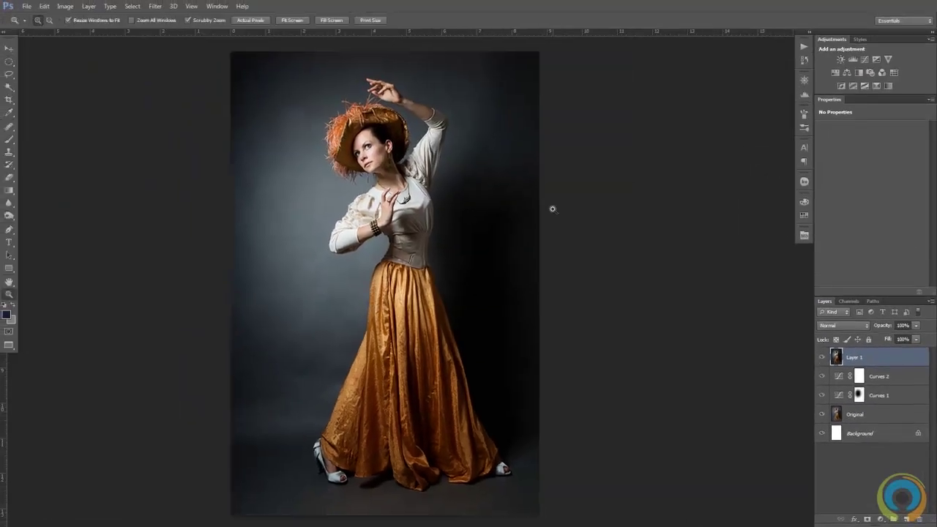
{"action": "left_click", "coordinate": [155, 6]}
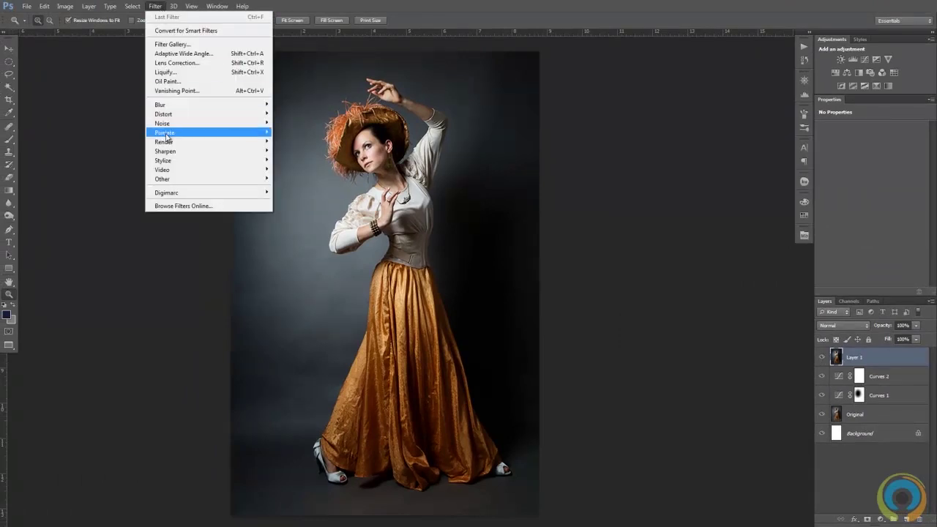
{"action": "mouse_move", "coordinate": [165, 144]}
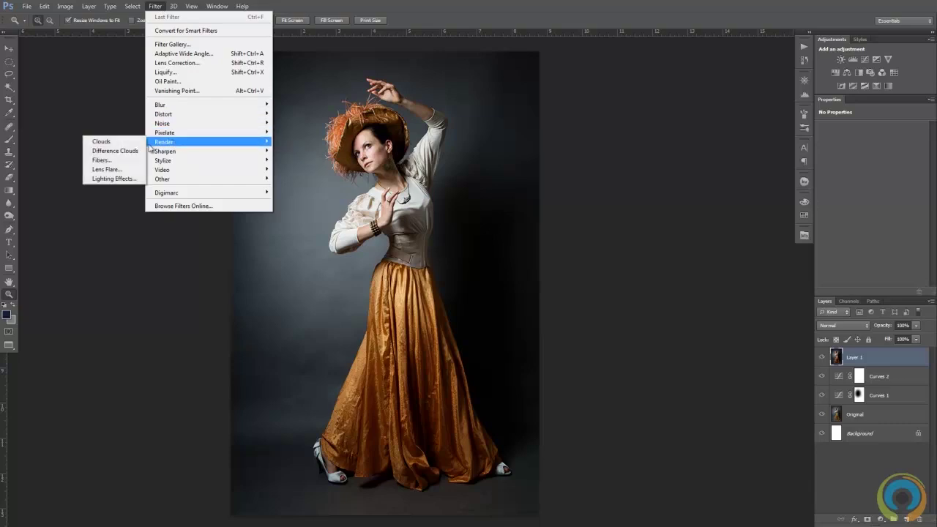
{"action": "left_click", "coordinate": [127, 180]}
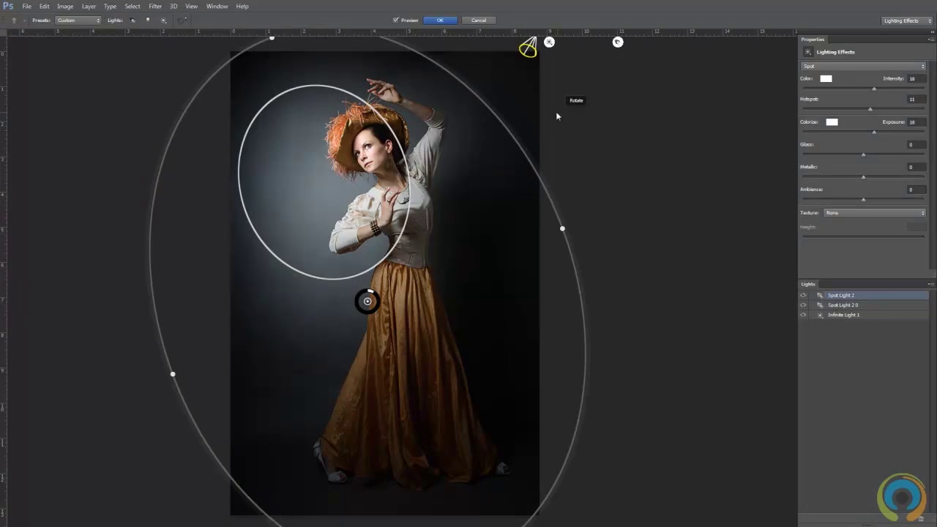
{"action": "left_click", "coordinate": [871, 305]}
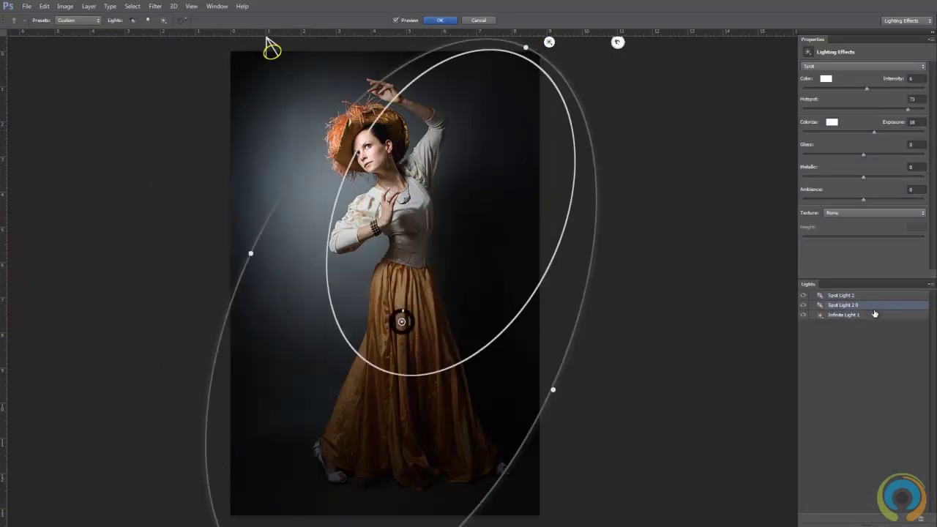
{"action": "left_click", "coordinate": [921, 518]}
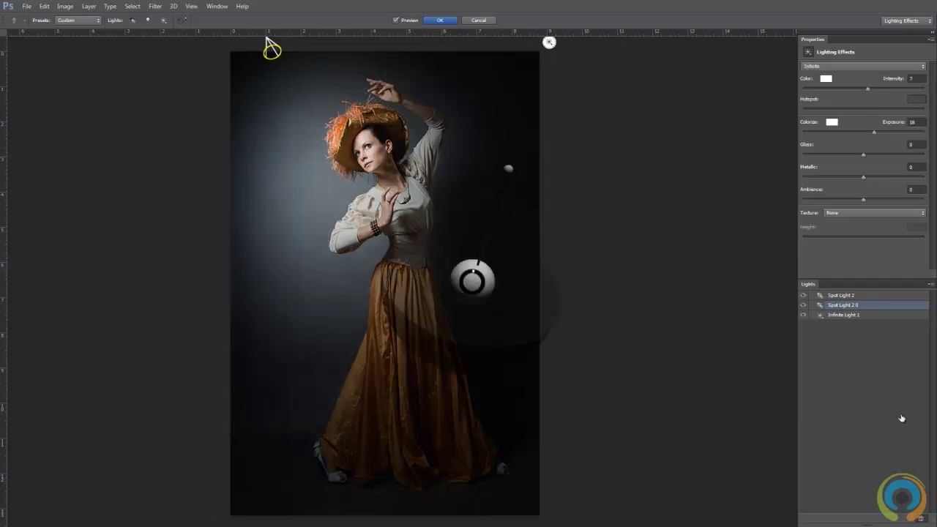
{"action": "left_click", "coordinate": [921, 518]}
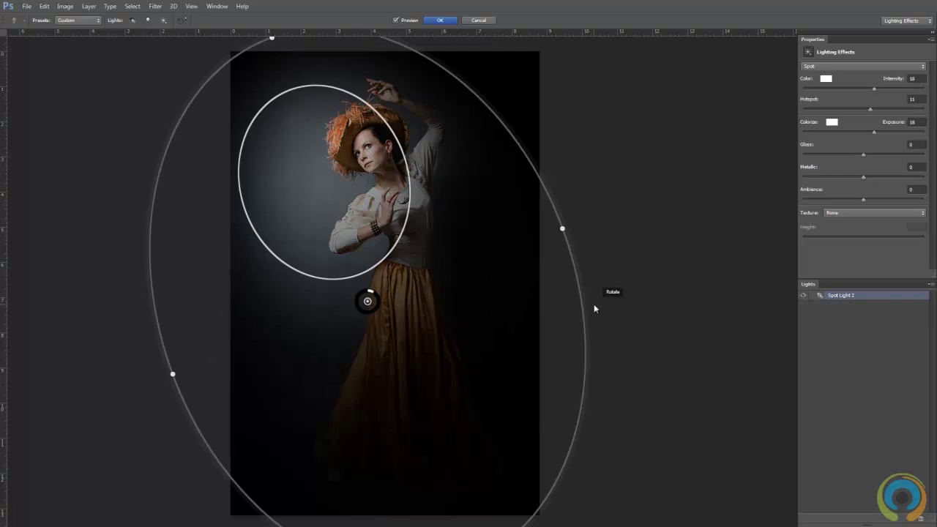
Rotate and slightly reshape the Spot Light 2 ellipse around the model's upper body and set its intensity to 19.
{"action": "scroll", "coordinate": [565, 294], "scroll_direction": "down", "scroll_amount": 1}
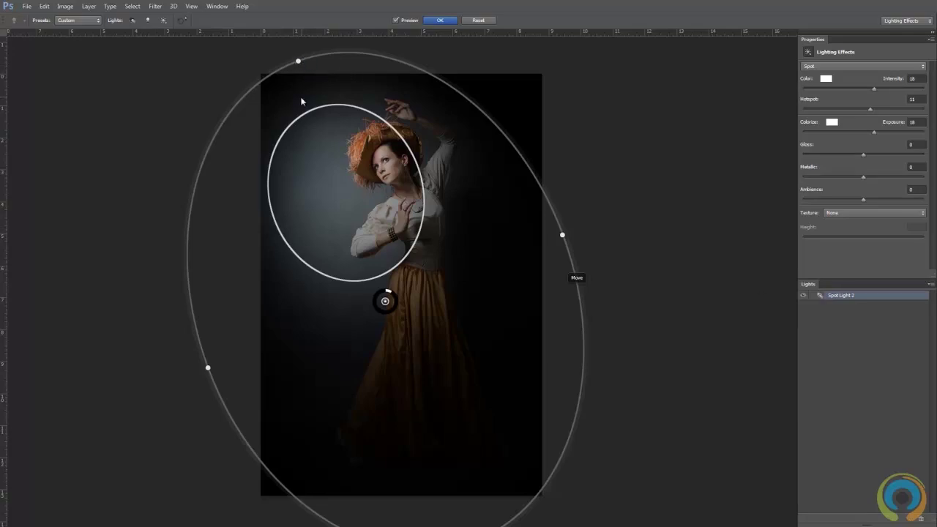
{"action": "mouse_move", "coordinate": [298, 63]}
{"action": "left_mouse_down"}
{"action": "mouse_move", "coordinate": [368, 94]}
{"action": "mouse_move", "coordinate": [315, 72]}
{"action": "mouse_move", "coordinate": [291, 76]}
{"action": "left_mouse_up"}
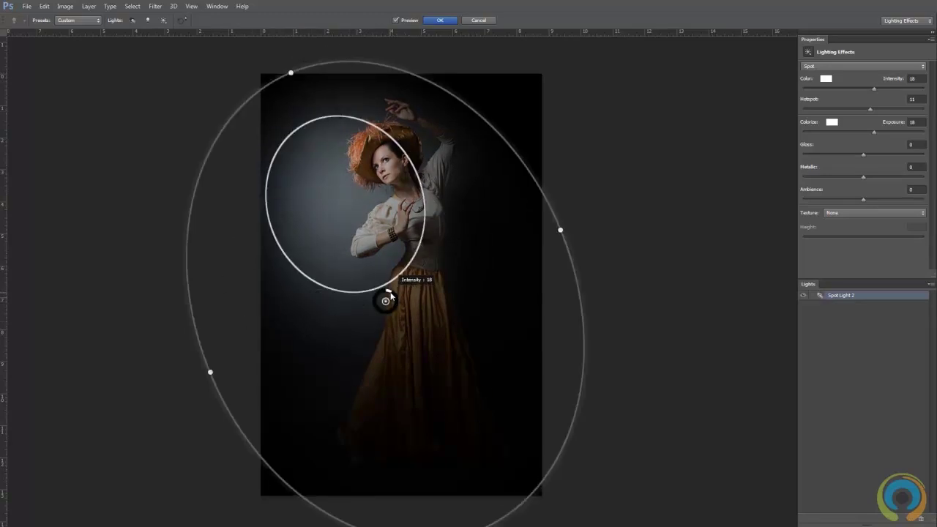
{"action": "left_click_drag", "start_coordinate": [391, 291], "coordinate": [398, 297]}
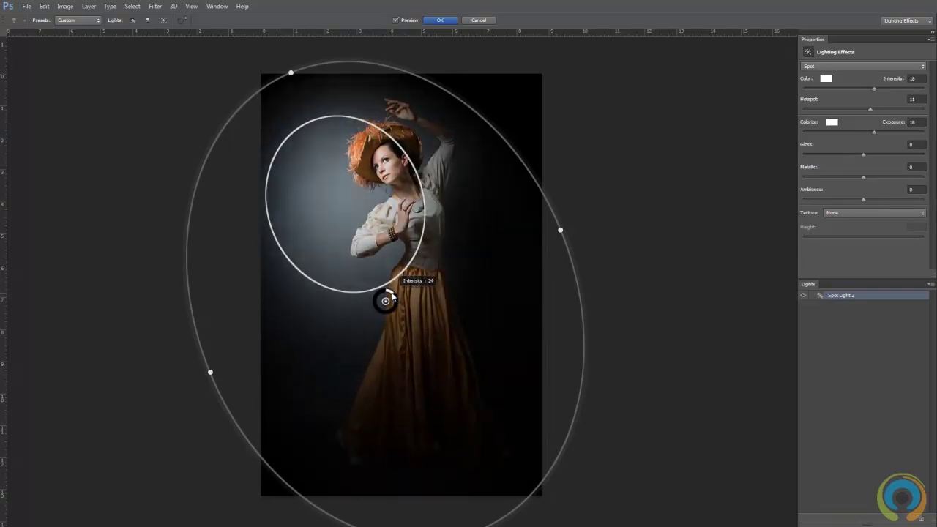
{"action": "mouse_move", "coordinate": [874, 88]}
{"action": "left_mouse_down"}
{"action": "mouse_move", "coordinate": [883, 87]}
{"action": "mouse_move", "coordinate": [874, 88]}
{"action": "left_mouse_up"}
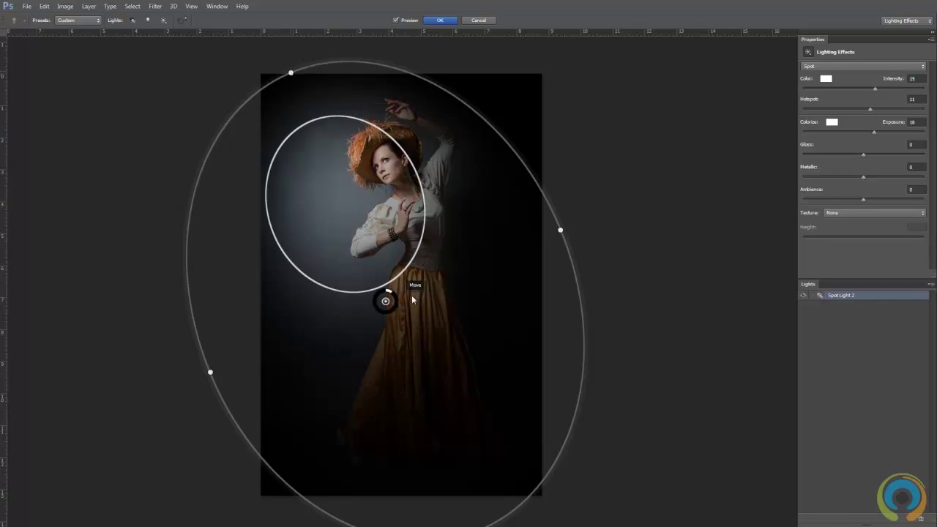
Nudge and reshape Spot Light 2 slightly, and set its hotspot to 19 and its intensity to 21.
{"action": "left_click_drag", "start_coordinate": [471, 297], "coordinate": [410, 294]}
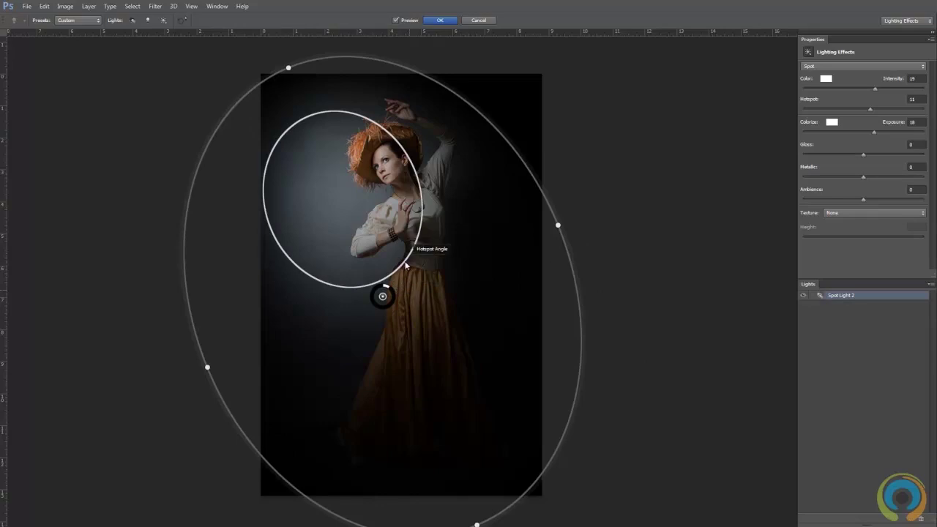
{"action": "left_click_drag", "start_coordinate": [395, 270], "coordinate": [418, 263]}
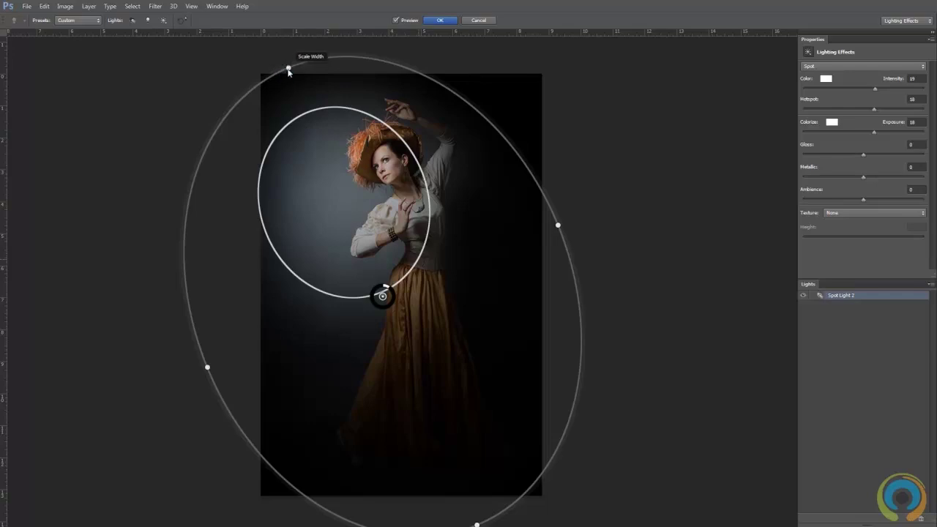
{"action": "mouse_move", "coordinate": [289, 70]}
{"action": "left_mouse_down"}
{"action": "mouse_move", "coordinate": [272, 82]}
{"action": "mouse_move", "coordinate": [272, 108]}
{"action": "mouse_move", "coordinate": [291, 86]}
{"action": "mouse_move", "coordinate": [277, 70]}
{"action": "mouse_move", "coordinate": [290, 77]}
{"action": "mouse_move", "coordinate": [291, 64]}
{"action": "left_mouse_up"}
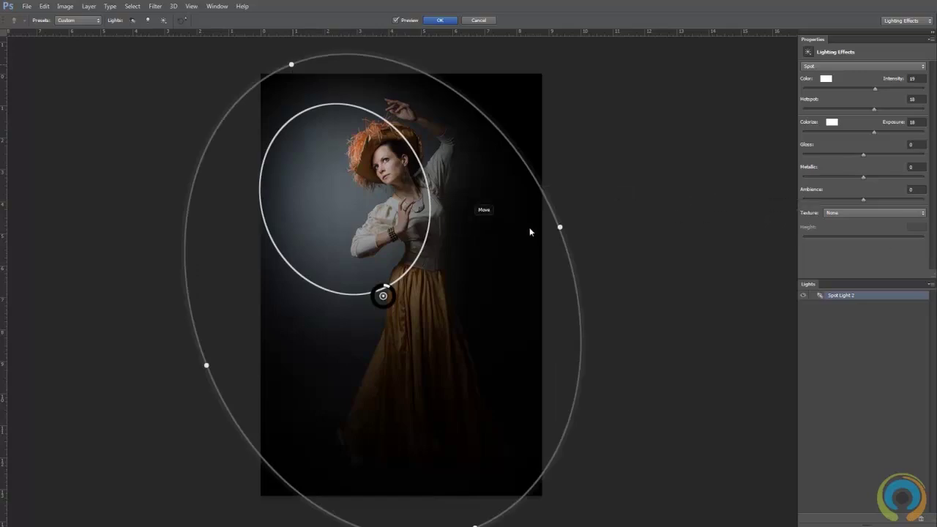
{"action": "left_click", "coordinate": [877, 88]}
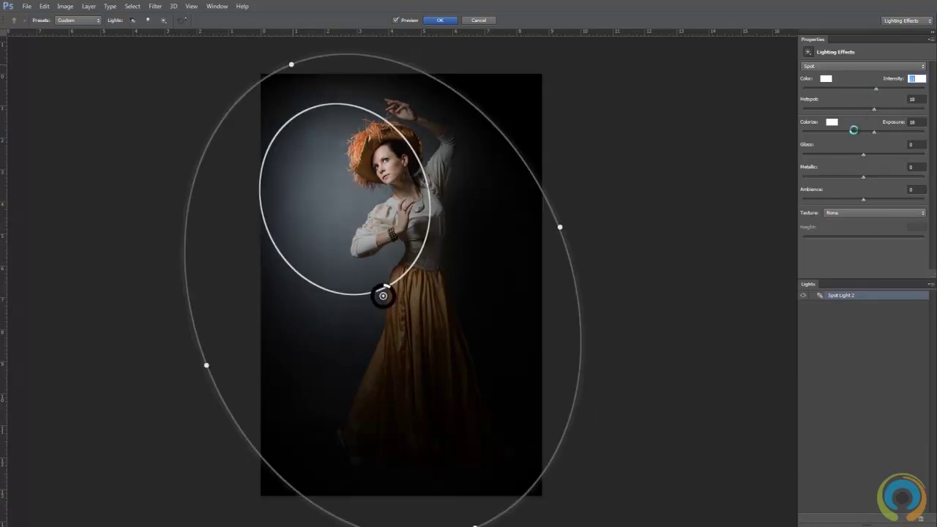
{"action": "mouse_move", "coordinate": [875, 110]}
{"action": "left_mouse_down"}
{"action": "mouse_move", "coordinate": [887, 109]}
{"action": "mouse_move", "coordinate": [857, 112]}
{"action": "mouse_move", "coordinate": [875, 112]}
{"action": "left_mouse_up"}
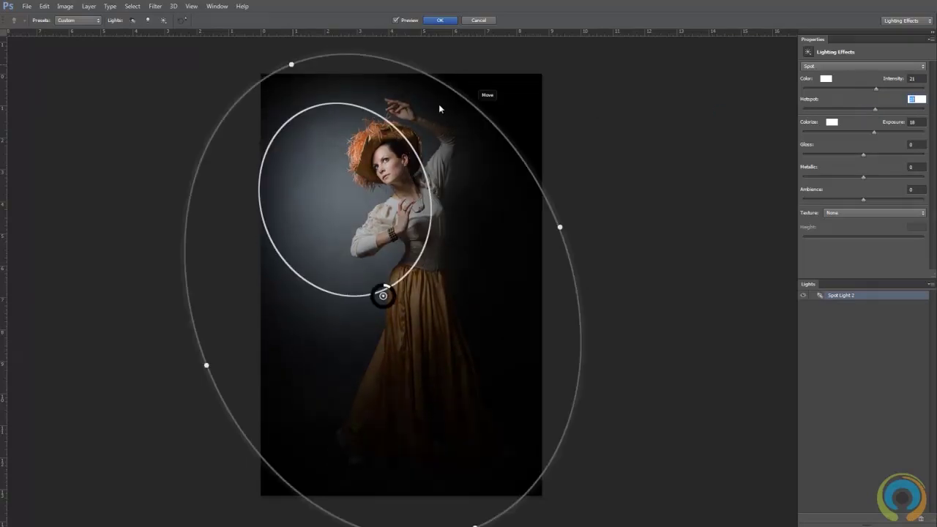
Widen and lengthen the Spot Light 2 ellipse and move it toward the model so it covers her raised arm and torso.
{"action": "left_click_drag", "start_coordinate": [291, 64], "coordinate": [282, 79]}
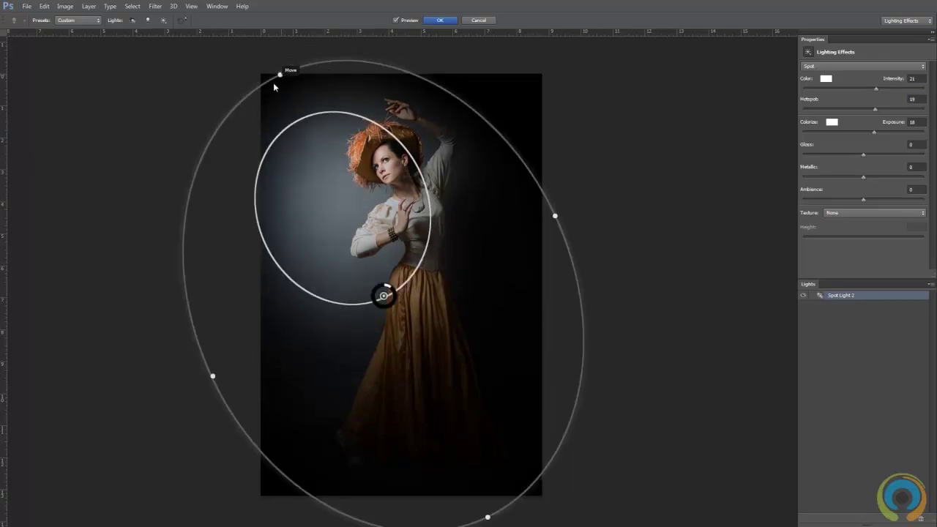
{"action": "left_click_drag", "start_coordinate": [279, 74], "coordinate": [272, 64]}
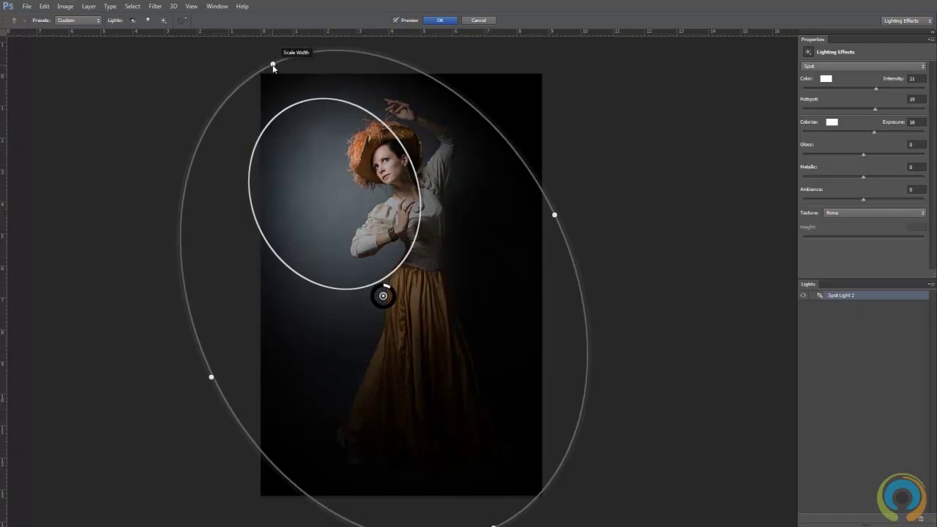
{"action": "left_click_drag", "start_coordinate": [556, 219], "coordinate": [577, 209]}
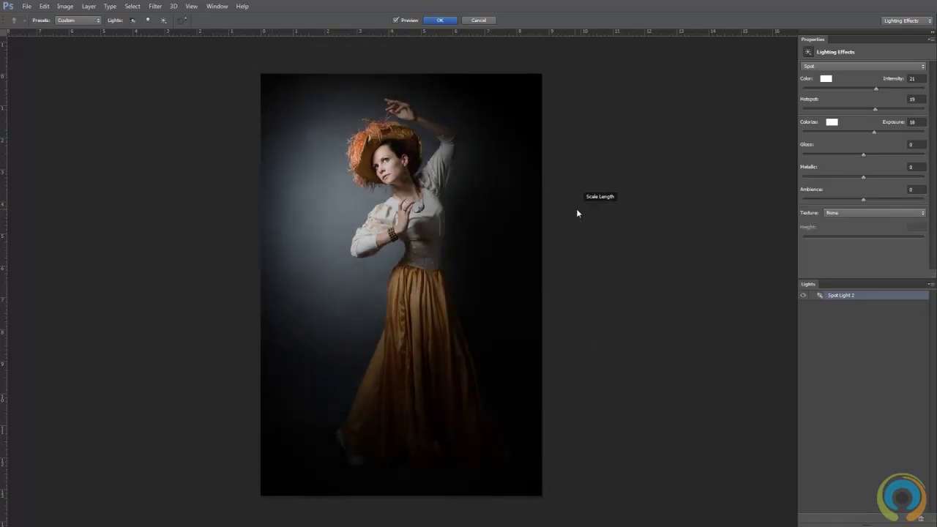
{"action": "left_click_drag", "start_coordinate": [412, 282], "coordinate": [432, 284]}
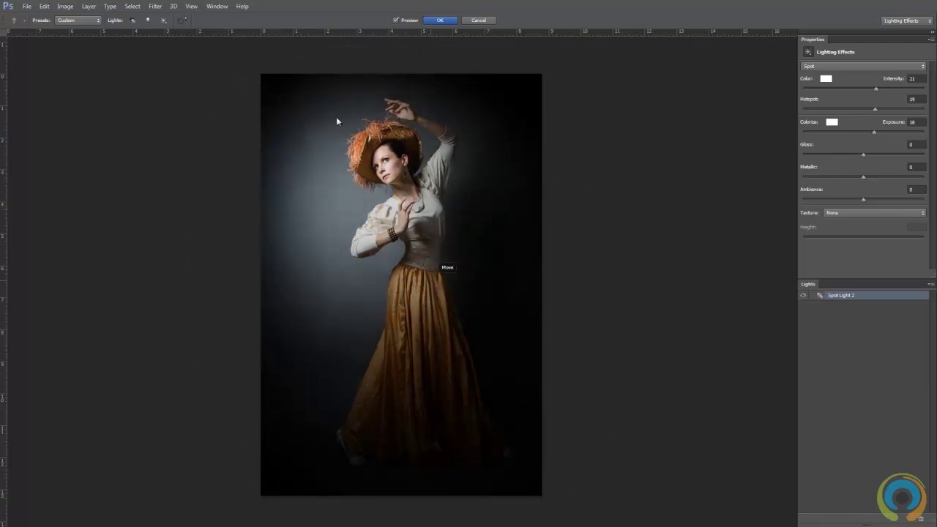
{"action": "left_click_drag", "start_coordinate": [298, 65], "coordinate": [291, 60]}
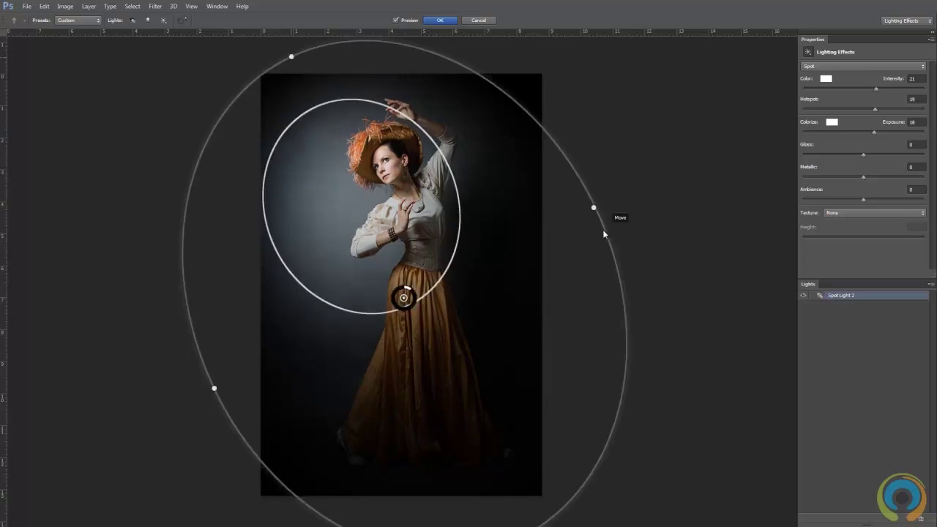
{"action": "left_click_drag", "start_coordinate": [603, 230], "coordinate": [605, 232]}
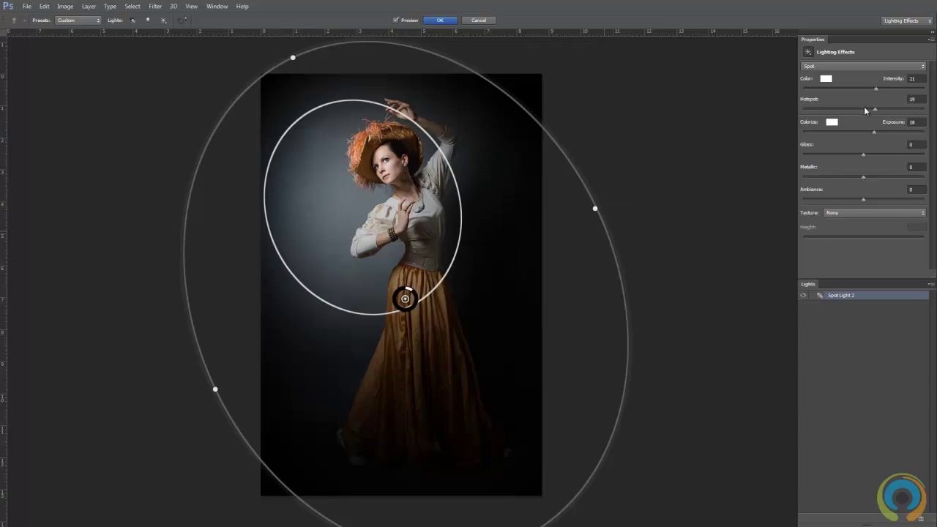
{"action": "left_click_drag", "start_coordinate": [873, 109], "coordinate": [874, 88]}
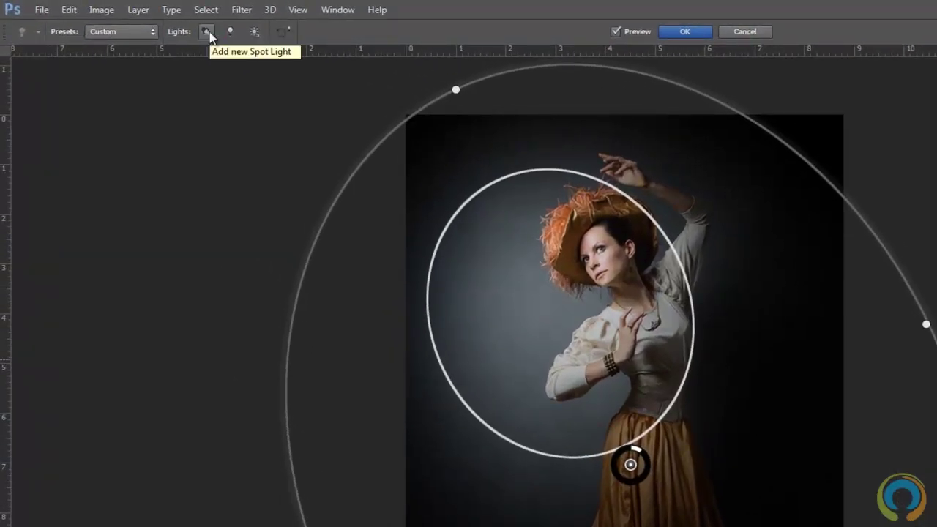
Add a second spot light, stretch it into a large tilted ellipse aimed from the upper-right background, and position it over the model's upper body.
{"action": "left_click", "coordinate": [207, 32]}
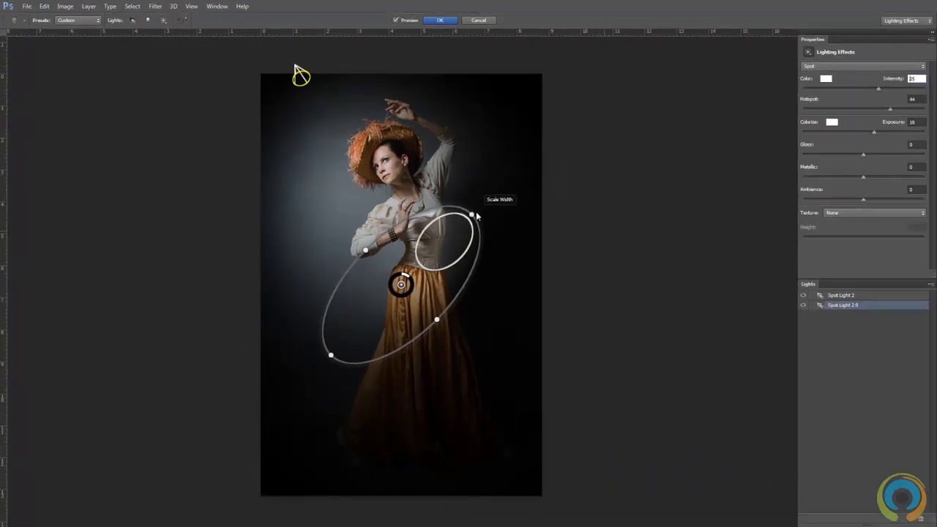
{"action": "left_click_drag", "start_coordinate": [475, 214], "coordinate": [505, 56]}
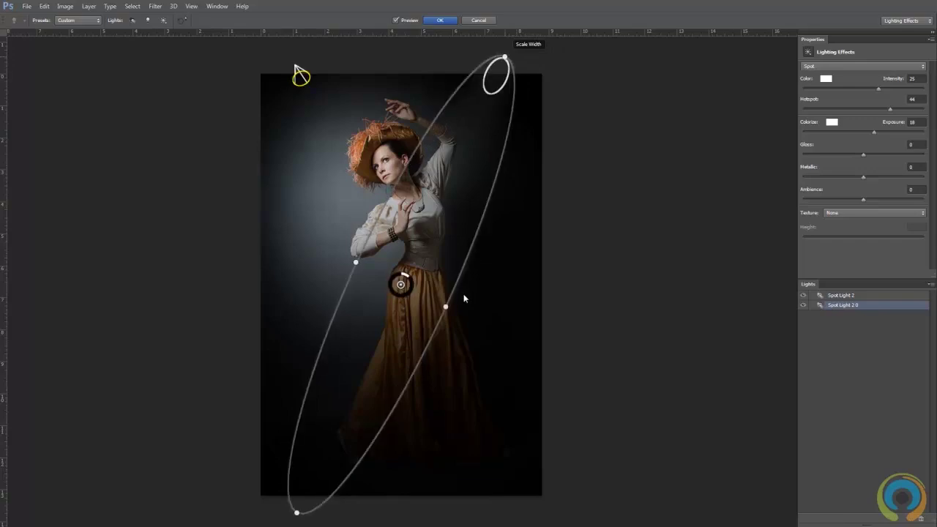
{"action": "left_click_drag", "start_coordinate": [453, 314], "coordinate": [520, 347]}
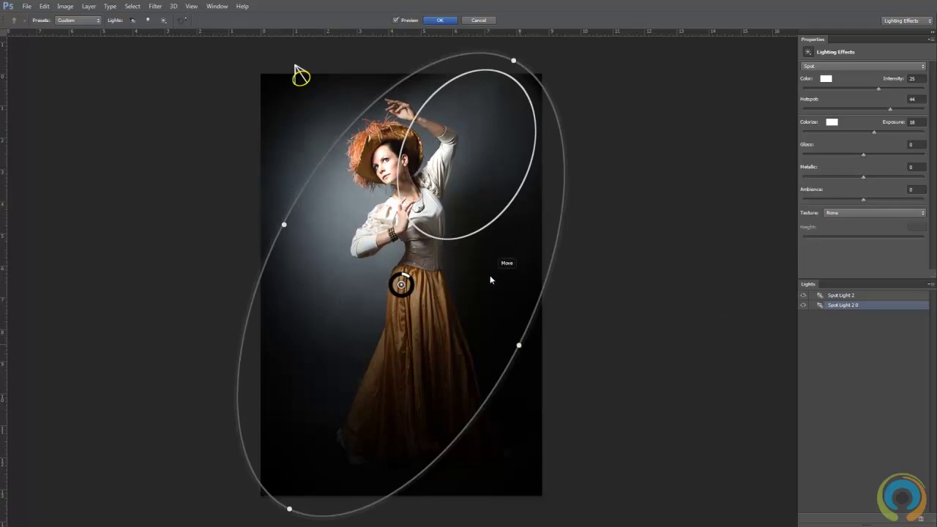
{"action": "left_click_drag", "start_coordinate": [441, 238], "coordinate": [422, 287]}
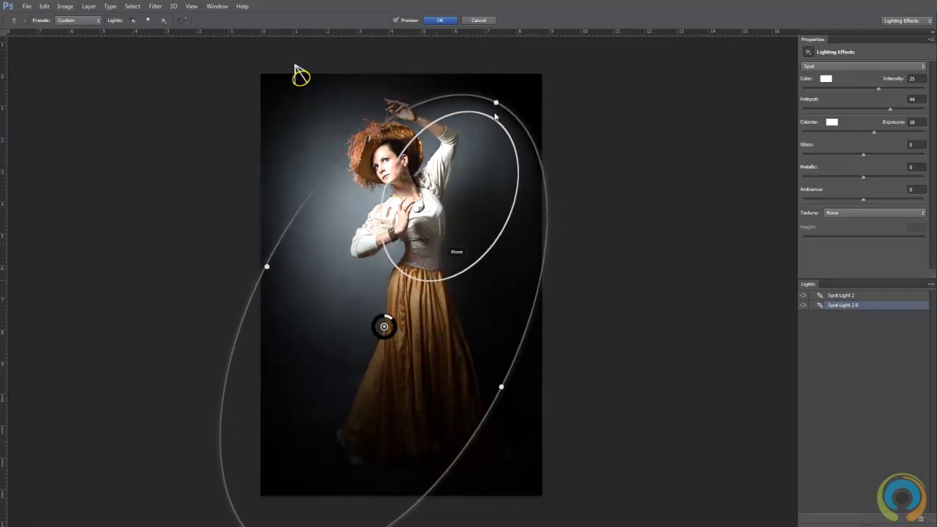
{"action": "left_click_drag", "start_coordinate": [496, 104], "coordinate": [500, 79]}
{"action": "left_click_drag", "start_coordinate": [264, 271], "coordinate": [250, 265]}
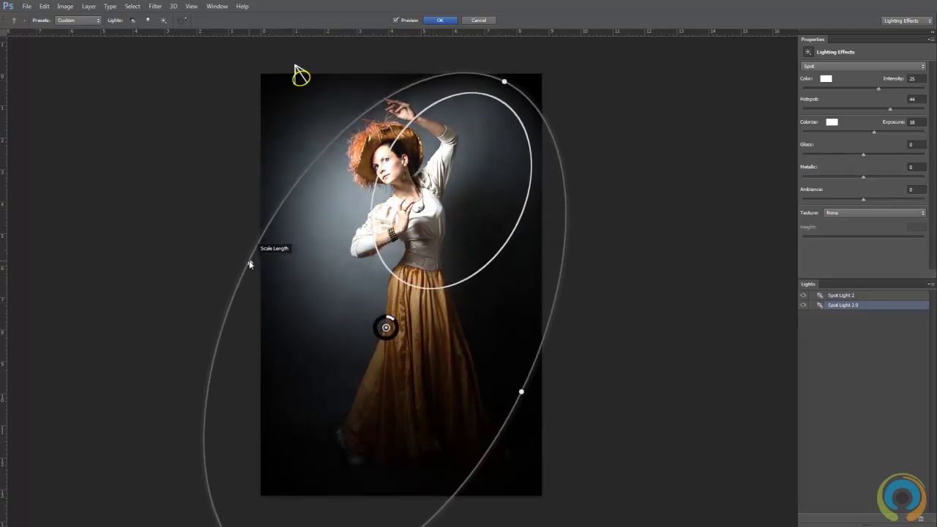
Reduce the second spot light's intensity to 4, then lengthen its ellipse upward and widen it slightly.
{"action": "left_click_drag", "start_coordinate": [877, 90], "coordinate": [865, 90]}
{"action": "mouse_move", "coordinate": [505, 82]}
{"action": "left_mouse_down"}
{"action": "mouse_move", "coordinate": [513, 71]}
{"action": "mouse_move", "coordinate": [502, 65]}
{"action": "left_mouse_up"}
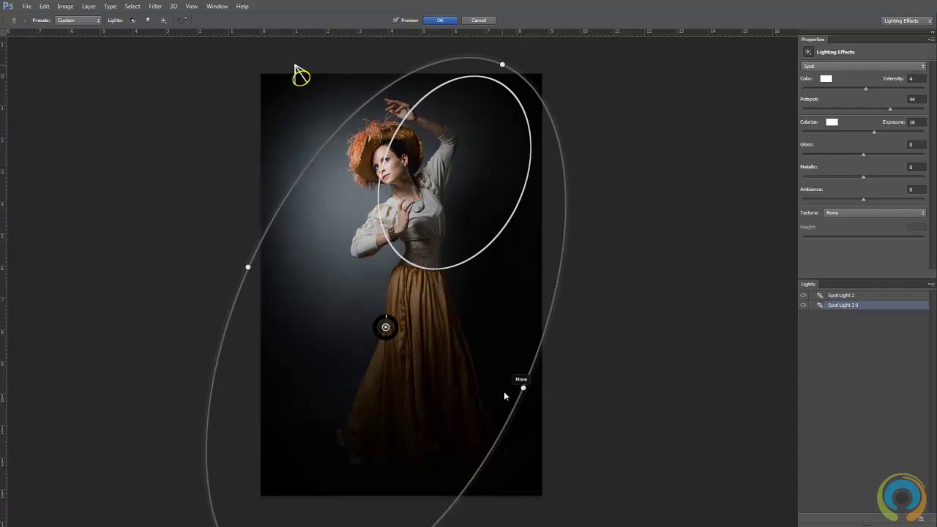
{"action": "mouse_move", "coordinate": [524, 391]}
{"action": "left_mouse_down"}
{"action": "mouse_move", "coordinate": [537, 400]}
{"action": "mouse_move", "coordinate": [533, 390]}
{"action": "left_mouse_up"}
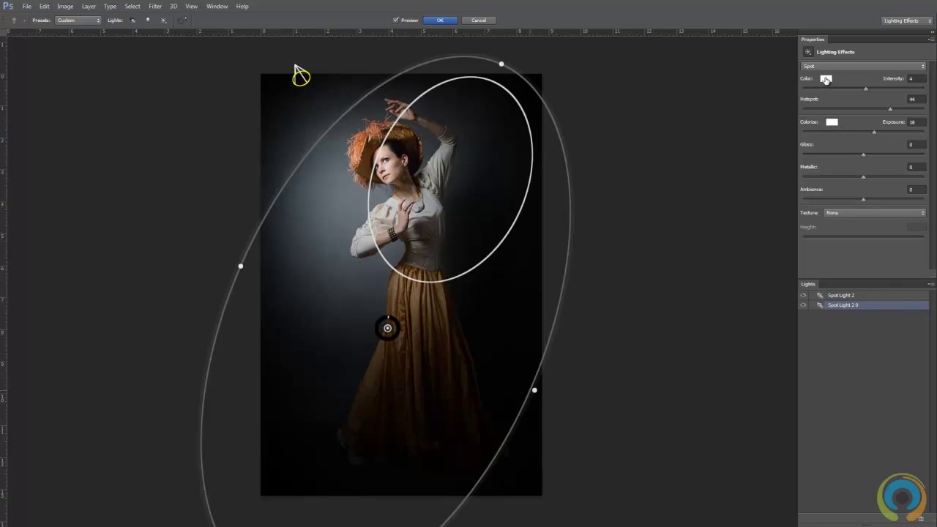
Compare the coverage and settings of the two spot lights by switching back and forth between them.
{"action": "left_click", "coordinate": [851, 301]}
{"action": "left_click", "coordinate": [853, 304]}
{"action": "left_click", "coordinate": [857, 301]}
{"action": "left_click", "coordinate": [860, 304]}
{"action": "left_click", "coordinate": [864, 305]}
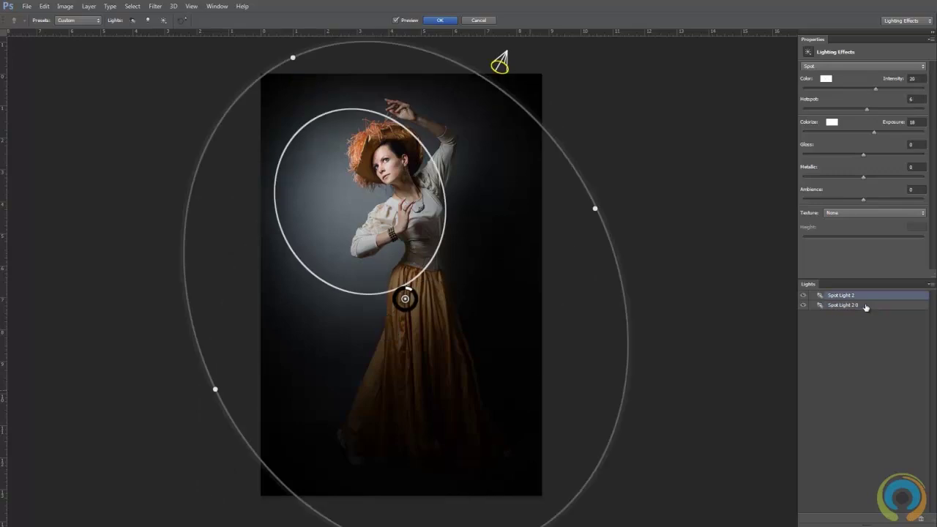
{"action": "left_click", "coordinate": [847, 305]}
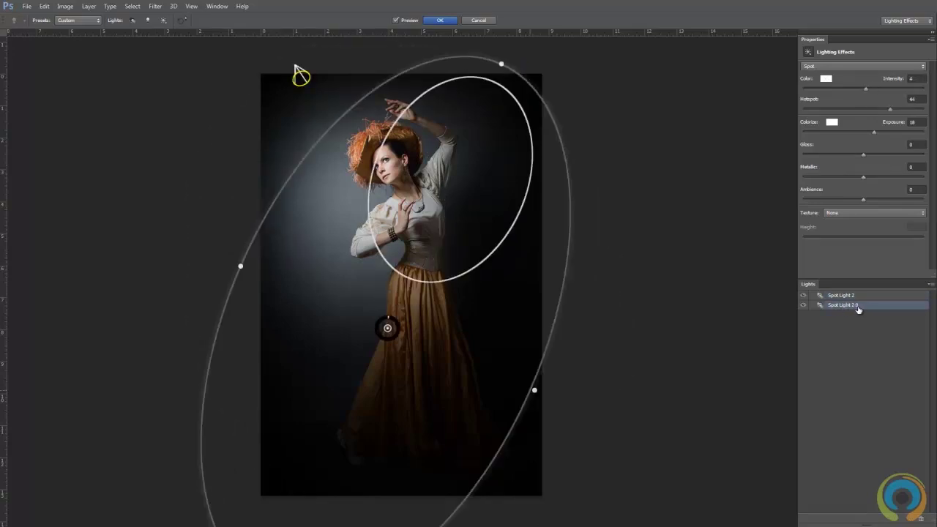
{"action": "left_click", "coordinate": [851, 296]}
{"action": "left_click", "coordinate": [856, 305]}
{"action": "left_click", "coordinate": [857, 296]}
{"action": "left_click", "coordinate": [860, 305]}
Rotate the Spot Light 2 ellipse slightly clockwise and set its intensity to 21.
{"action": "left_click", "coordinate": [860, 295]}
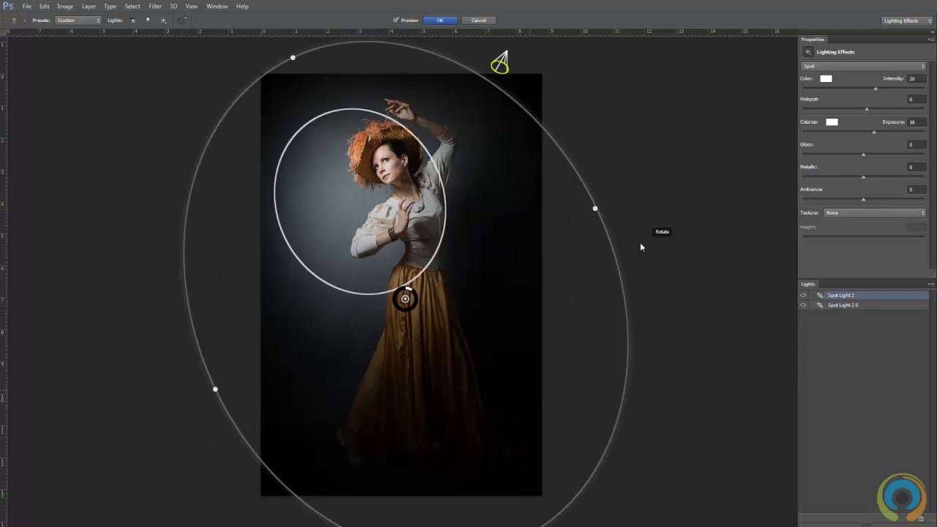
{"action": "left_click_drag", "start_coordinate": [293, 57], "coordinate": [309, 52]}
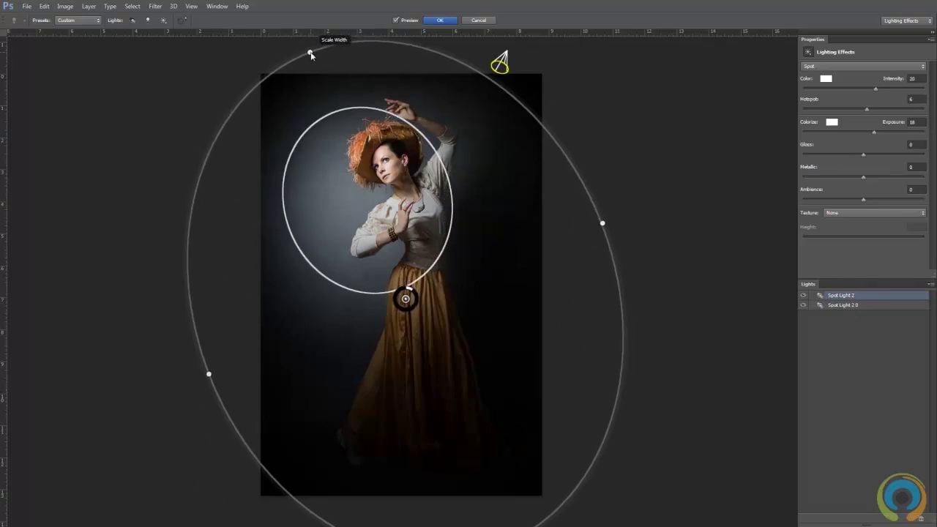
{"action": "left_click", "coordinate": [876, 89]}
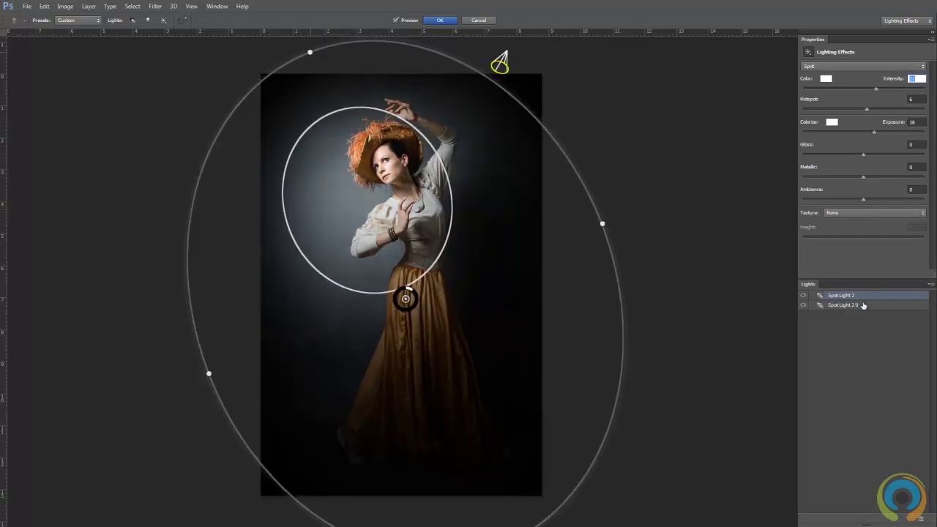
Add an infinite light, aim it from above the model, and reduce its intensity to 11.
{"action": "left_click", "coordinate": [163, 20]}
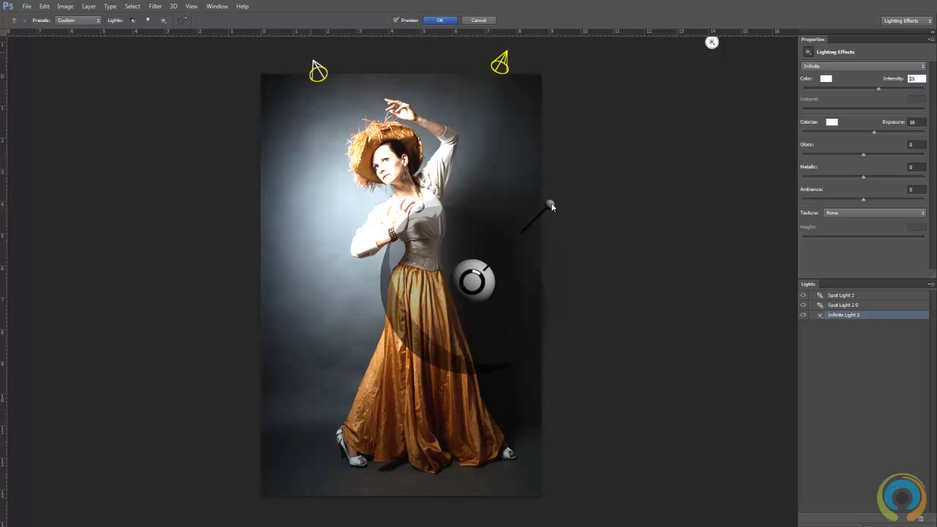
{"action": "left_click_drag", "start_coordinate": [552, 207], "coordinate": [544, 203]}
{"action": "left_click_drag", "start_coordinate": [472, 287], "coordinate": [476, 295]}
{"action": "left_click_drag", "start_coordinate": [551, 205], "coordinate": [495, 276]}
{"action": "left_click_drag", "start_coordinate": [474, 305], "coordinate": [503, 115]}
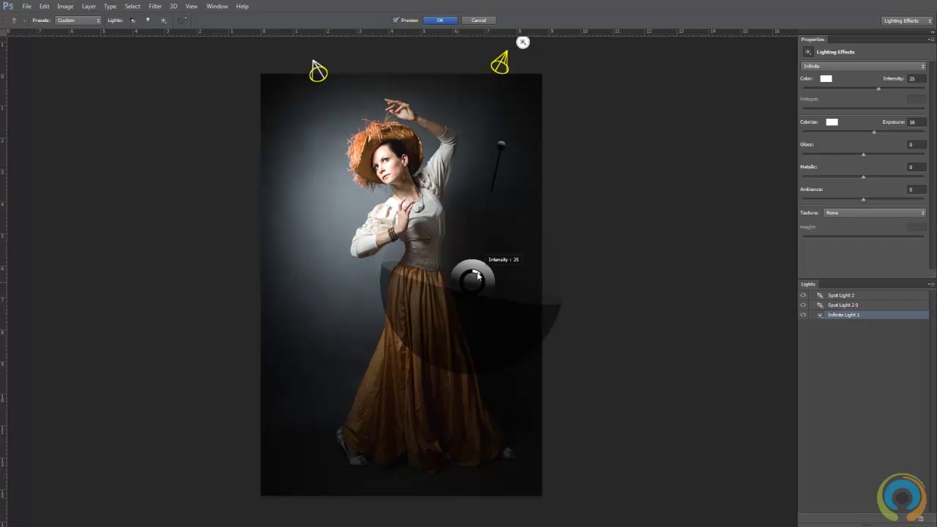
{"action": "mouse_move", "coordinate": [501, 144]}
{"action": "left_mouse_down"}
{"action": "mouse_move", "coordinate": [501, 155]}
{"action": "mouse_move", "coordinate": [505, 141]}
{"action": "left_mouse_up"}
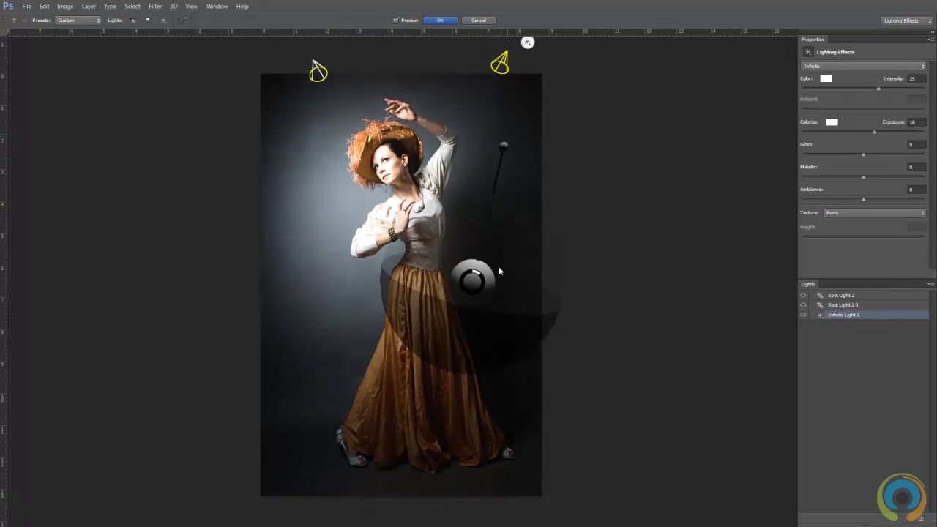
{"action": "left_click_drag", "start_coordinate": [478, 276], "coordinate": [474, 275]}
{"action": "mouse_move", "coordinate": [501, 146]}
{"action": "left_mouse_down"}
{"action": "mouse_move", "coordinate": [492, 140]}
{"action": "mouse_move", "coordinate": [499, 144]}
{"action": "left_mouse_up"}
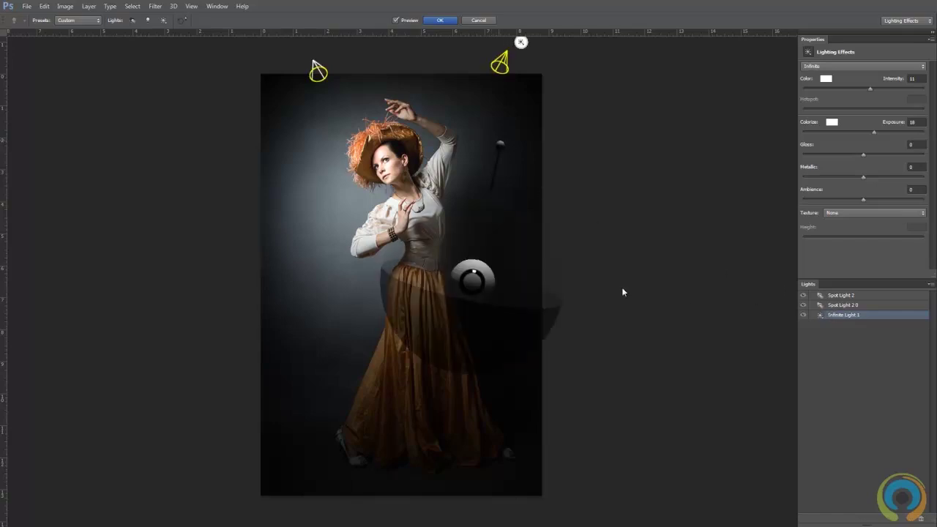
Lower the intensity of Spot Light 2 slightly and apply the Lighting Effects filter to Layer 1.
{"action": "left_click", "coordinate": [839, 296]}
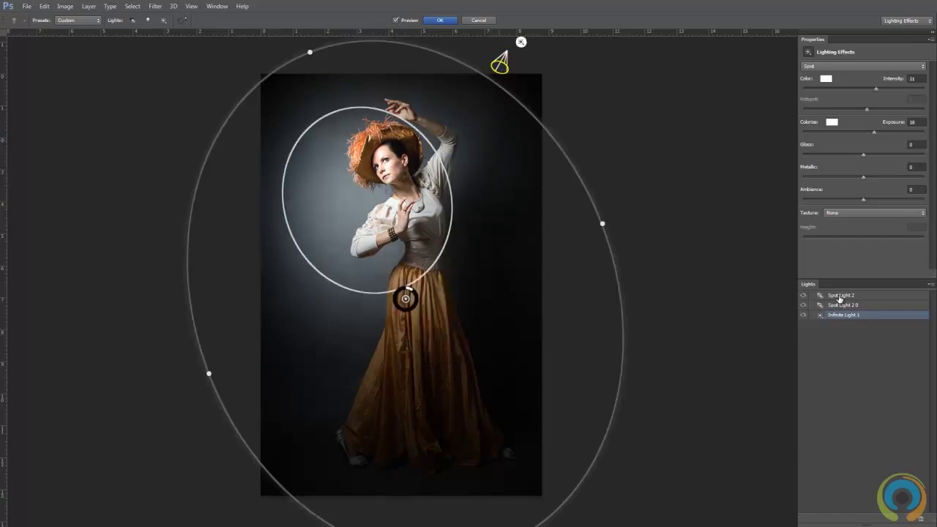
{"action": "left_click_drag", "start_coordinate": [875, 88], "coordinate": [874, 88]}
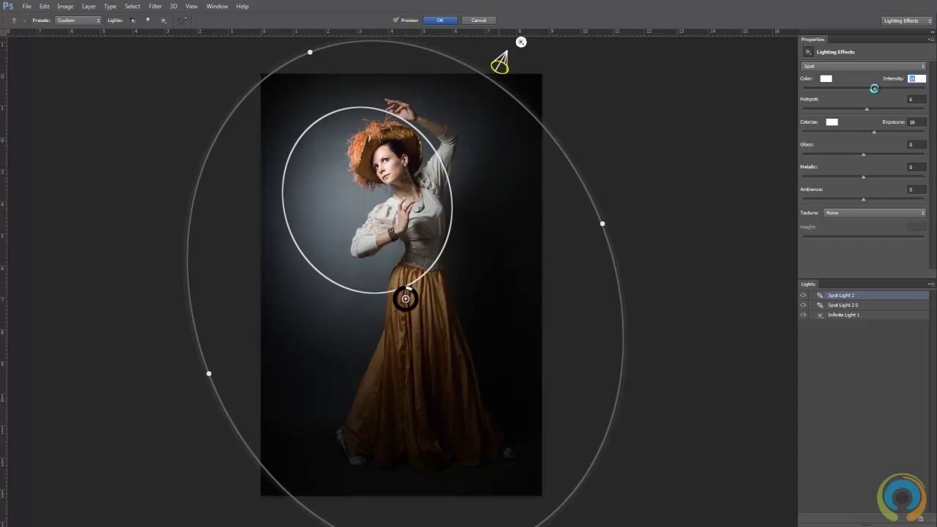
{"action": "left_click_drag", "start_coordinate": [874, 88], "coordinate": [873, 88]}
{"action": "left_click", "coordinate": [434, 21]}
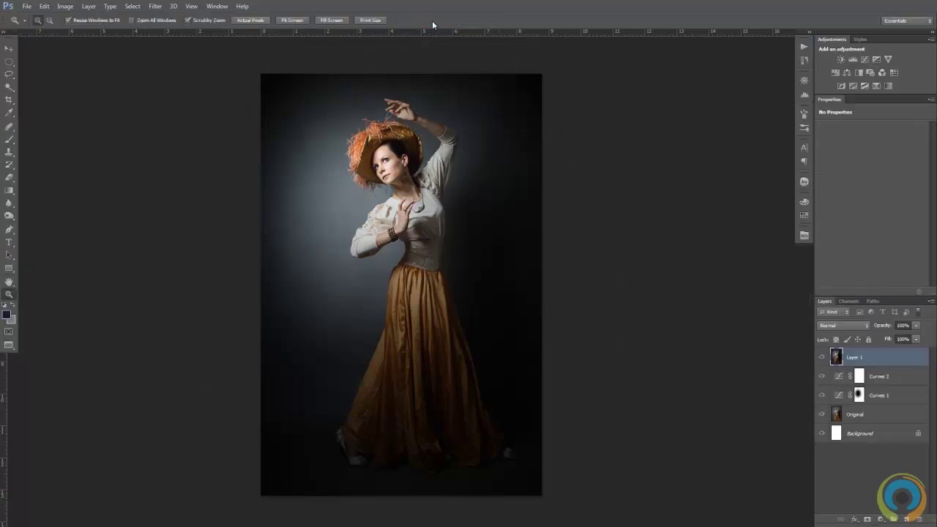
Toggle the visibility of Layer 1 repeatedly to compare the photo with and without the lighting effect.
{"action": "left_click", "coordinate": [820, 357]}
{"action": "left_click", "coordinate": [821, 357]}
{"action": "left_click", "coordinate": [820, 357]}
{"action": "left_click", "coordinate": [821, 358]}
{"action": "left_click", "coordinate": [821, 357]}
{"action": "left_click", "coordinate": [821, 358]}
{"action": "left_click", "coordinate": [821, 359]}
Add a Curves adjustment layer above Layer 1 and shape its green channel with points at input 186, output 195 and input 59, output 61.
{"action": "left_click", "coordinate": [882, 519]}
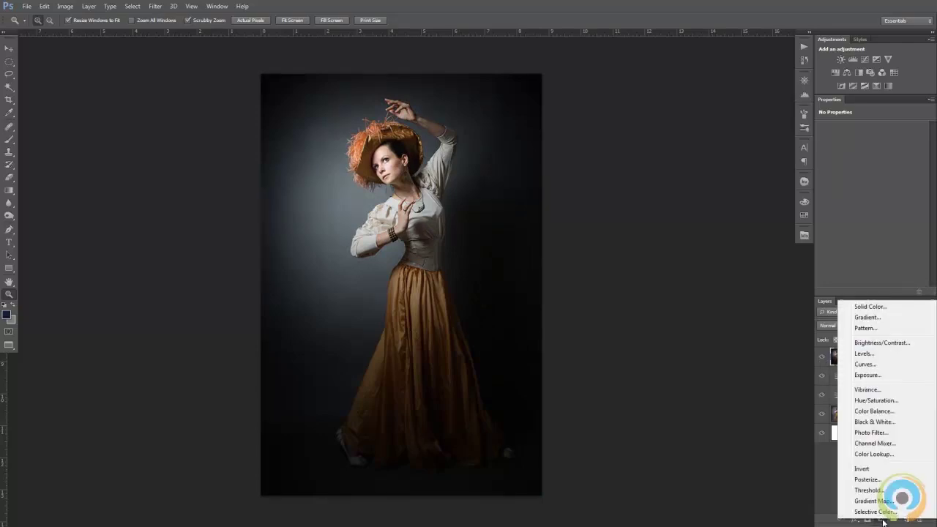
{"action": "left_click", "coordinate": [865, 364]}
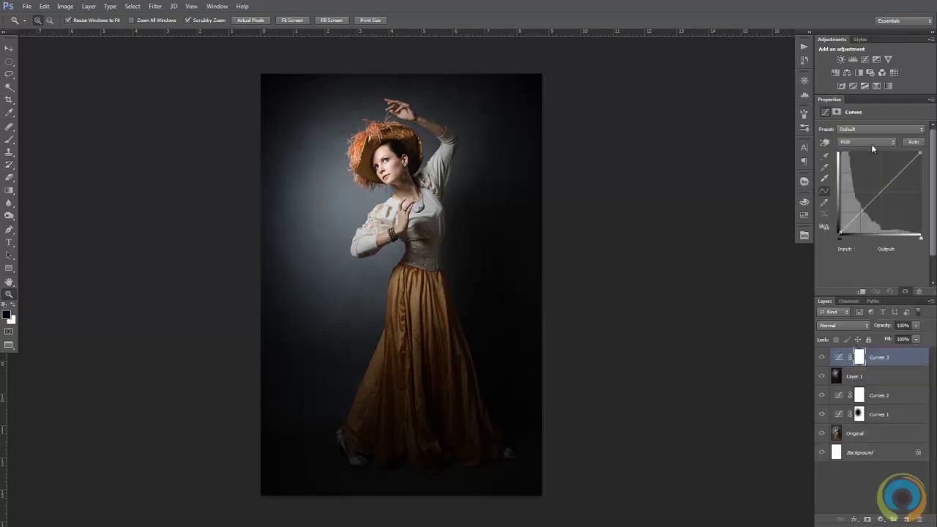
{"action": "left_click", "coordinate": [871, 143]}
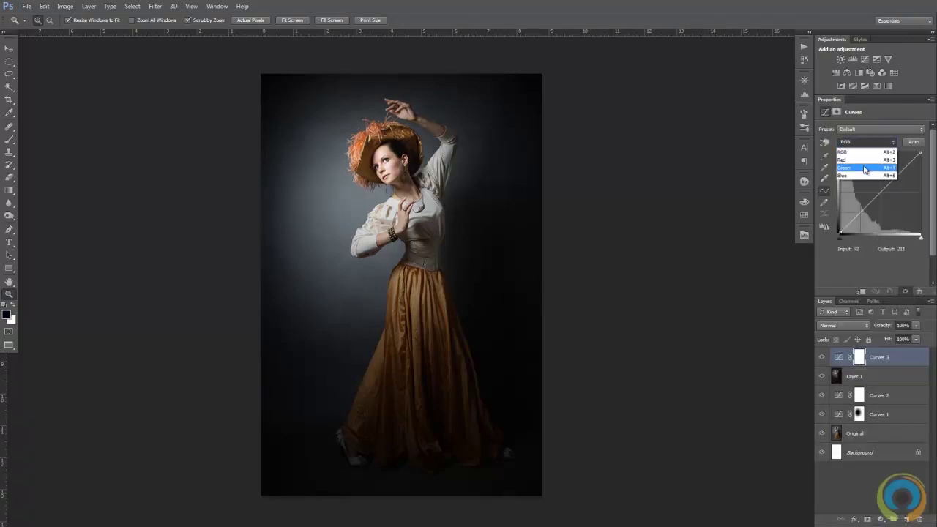
{"action": "left_click", "coordinate": [855, 169]}
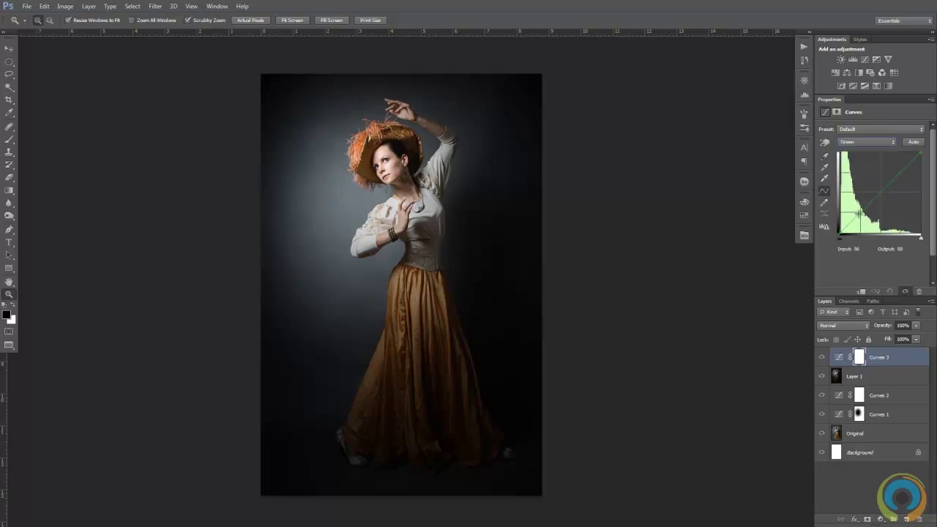
{"action": "left_click", "coordinate": [905, 165]}
{"action": "left_click_drag", "start_coordinate": [905, 165], "coordinate": [846, 226]}
{"action": "left_click_drag", "start_coordinate": [899, 172], "coordinate": [896, 171]}
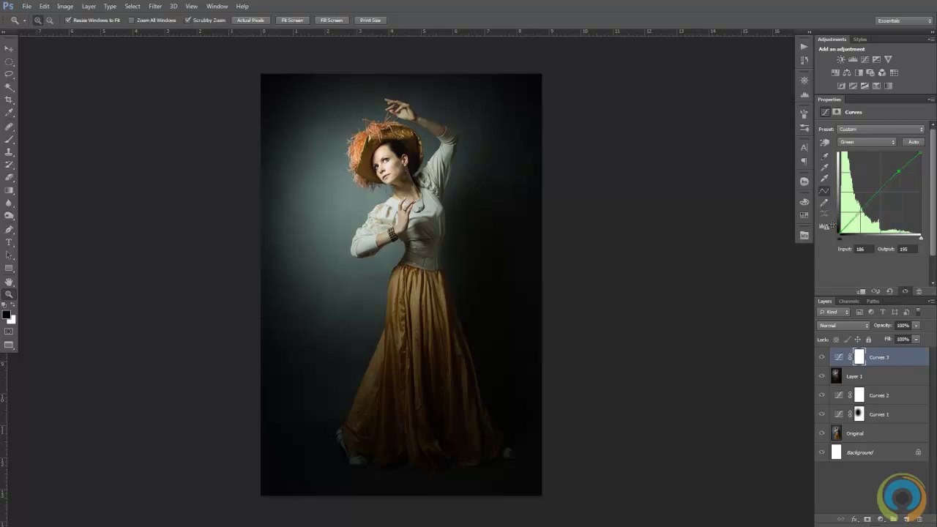
{"action": "left_click_drag", "start_coordinate": [859, 212], "coordinate": [859, 213]}
In the blue channel of Curves 3, lift the black point slightly and lower the midtones to input 125, output 119.
{"action": "left_click", "coordinate": [867, 142]}
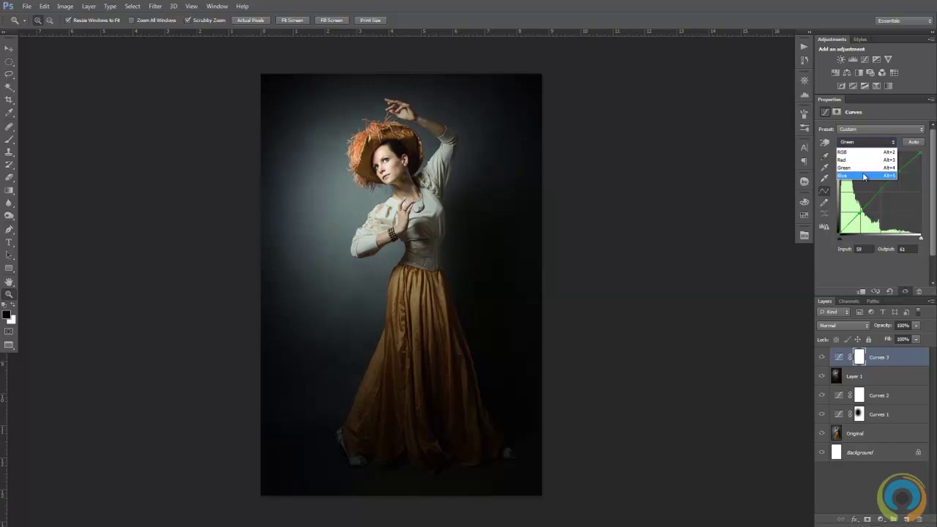
{"action": "left_click", "coordinate": [864, 177]}
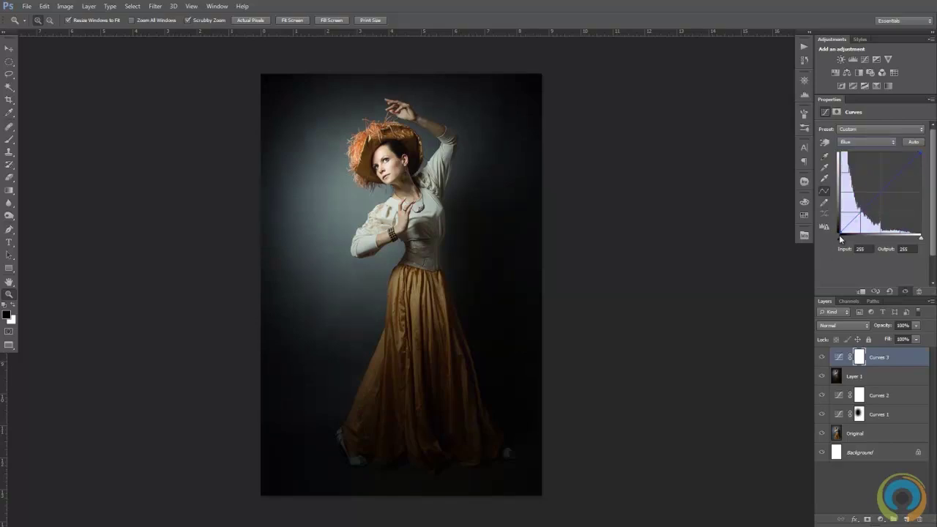
{"action": "left_click_drag", "start_coordinate": [840, 234], "coordinate": [837, 229]}
{"action": "left_click", "coordinate": [877, 193]}
{"action": "left_click_drag", "start_coordinate": [877, 193], "coordinate": [880, 196]}
{"action": "left_click_drag", "start_coordinate": [880, 195], "coordinate": [880, 194]}
Compare the photo with and without the Curves 3 color grading and view the image larger.
{"action": "left_click", "coordinate": [821, 357]}
{"action": "left_click", "coordinate": [821, 357]}
{"action": "left_click", "coordinate": [821, 357]}
{"action": "left_click", "coordinate": [821, 357]}
{"action": "left_click", "coordinate": [251, 20]}
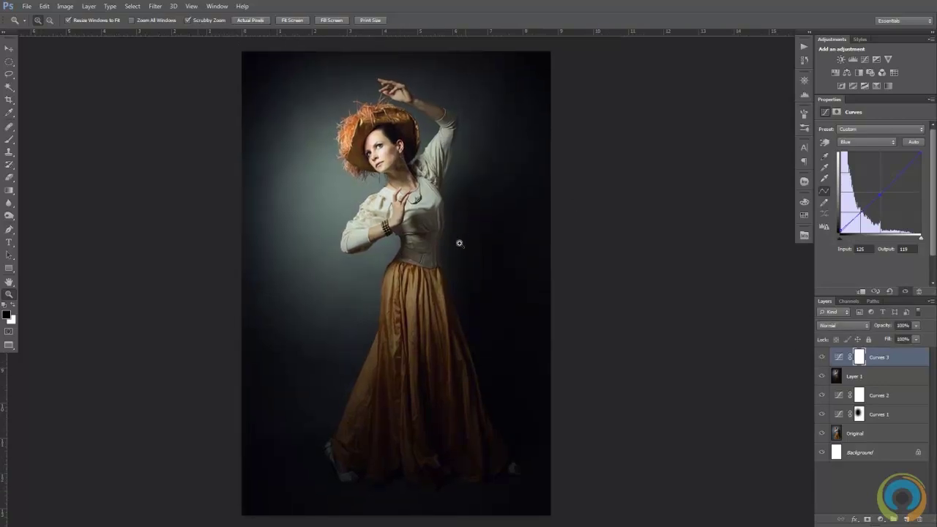